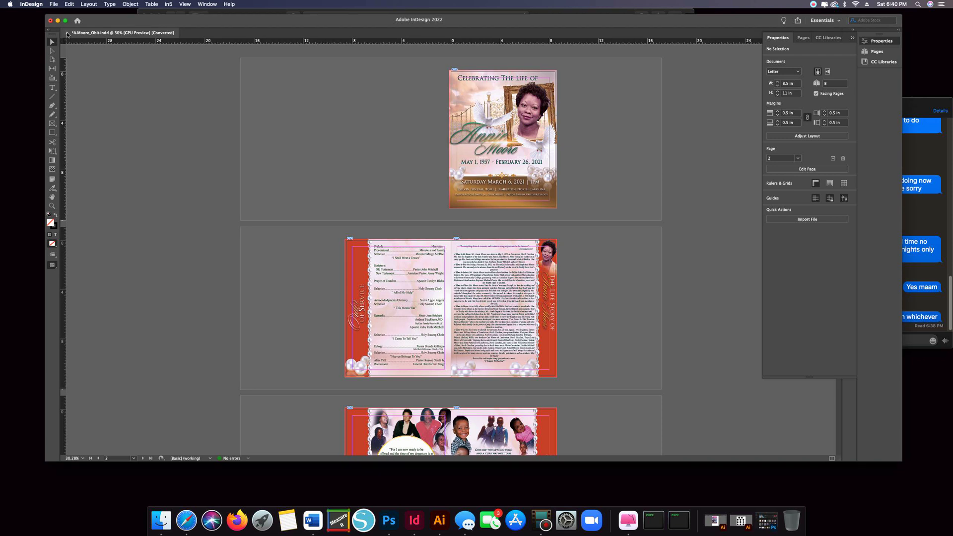
Close the open obituary document without saving and begin a new file from a recent custom 8.5 x 11 in portrait preset
{"action": "left_click", "coordinate": [67, 32]}
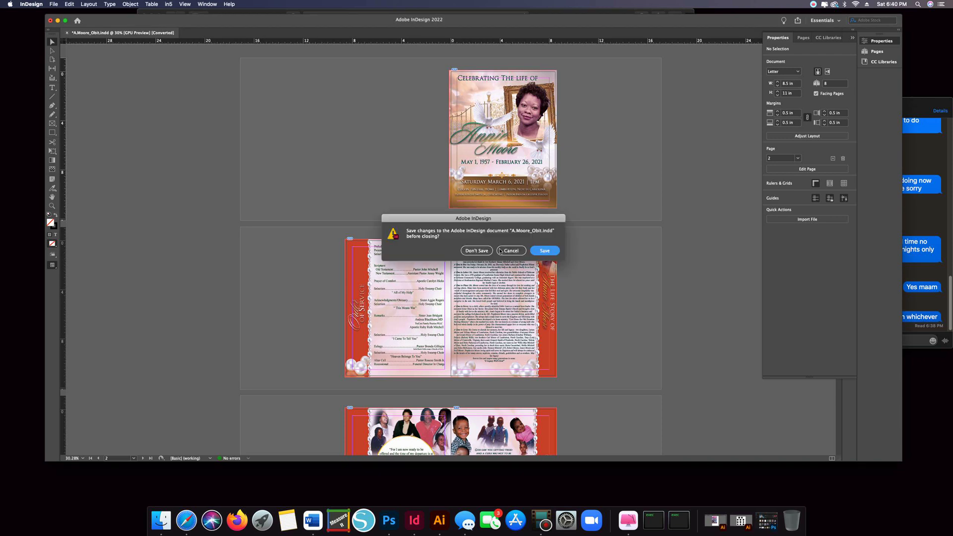
{"action": "left_click", "coordinate": [487, 251]}
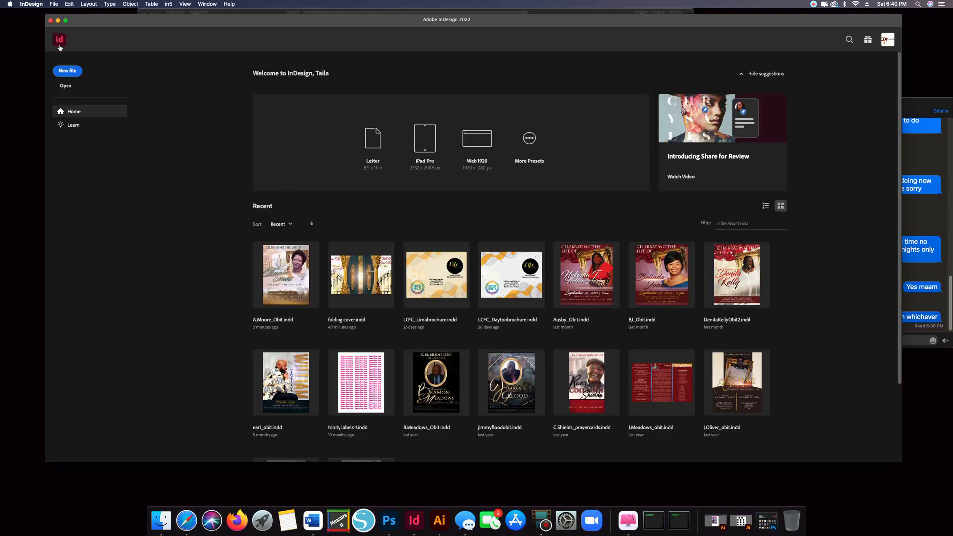
{"action": "left_click", "coordinate": [73, 74]}
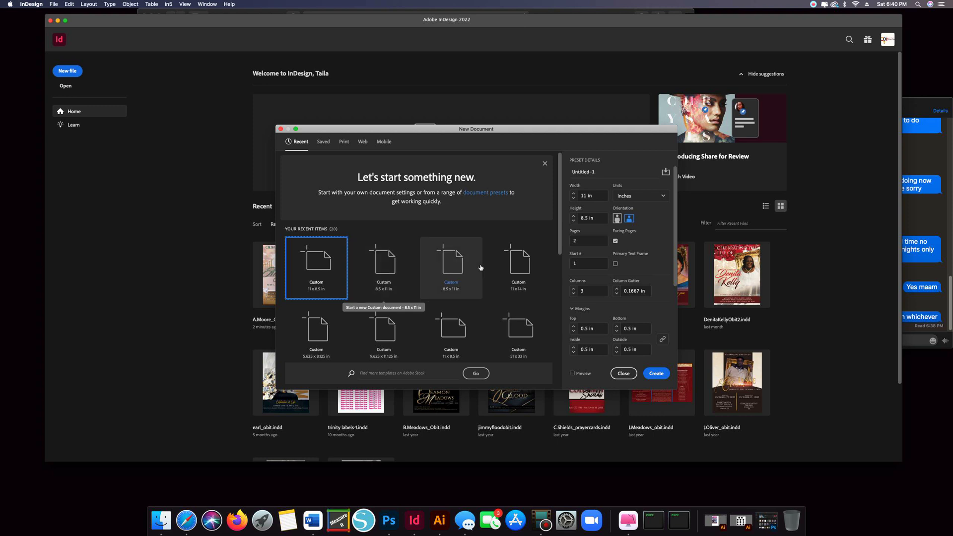
{"action": "left_click", "coordinate": [386, 295]}
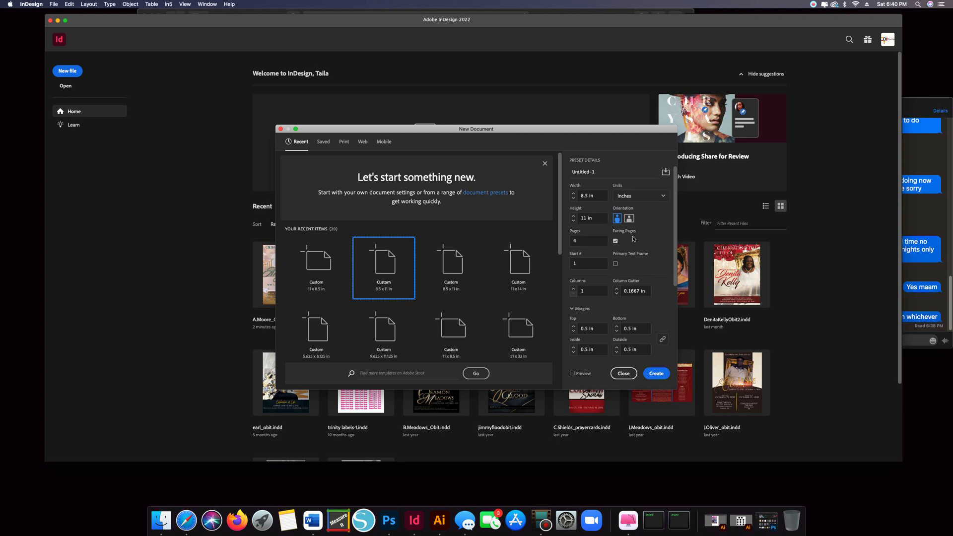
Set the new document to 8 pages, check its margin and bleed settings, and create it
{"action": "double_click", "coordinate": [581, 241]}
{"action": "left_click", "coordinate": [638, 245]}
{"action": "scroll", "coordinate": [617, 341], "scroll_direction": "down", "scroll_amount": 3}
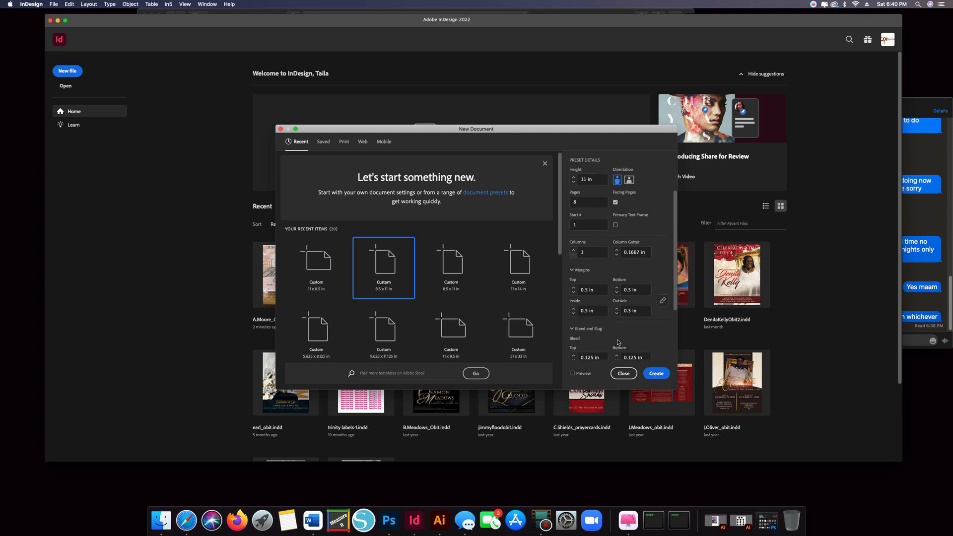
{"action": "scroll", "coordinate": [614, 336], "scroll_direction": "up", "scroll_amount": 3}
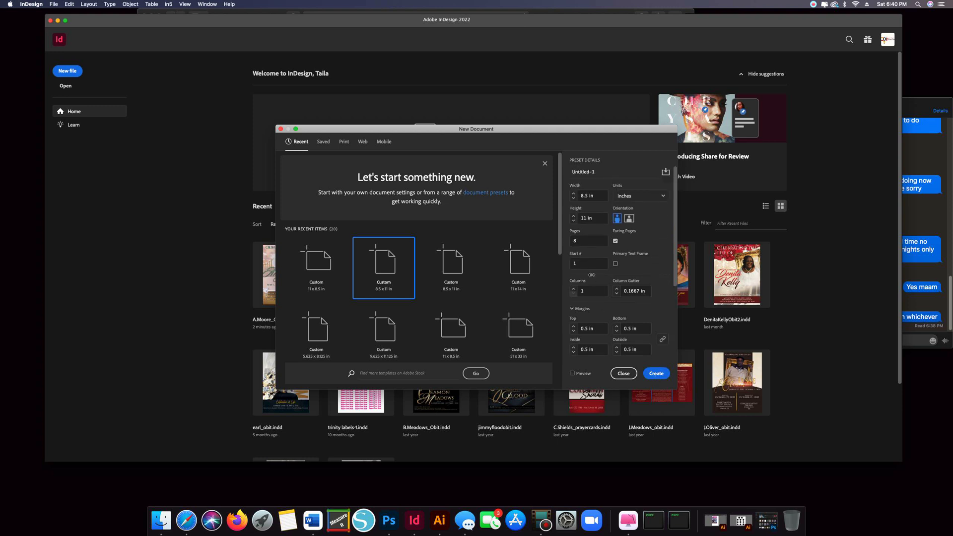
{"action": "scroll", "coordinate": [591, 277], "scroll_direction": "down", "scroll_amount": 3}
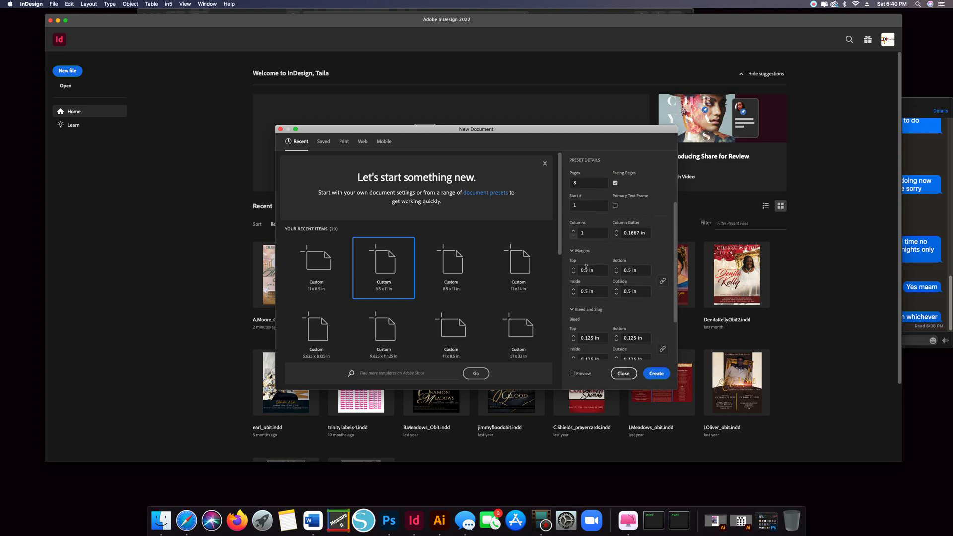
{"action": "scroll", "coordinate": [586, 293], "scroll_direction": "down", "scroll_amount": 1}
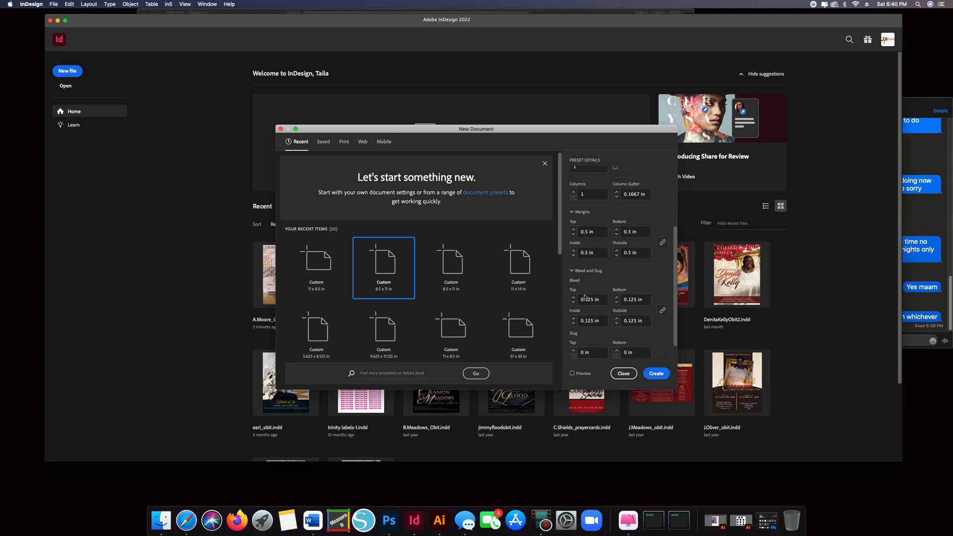
{"action": "scroll", "coordinate": [595, 308], "scroll_direction": "down", "scroll_amount": 1}
{"action": "scroll", "coordinate": [598, 308], "scroll_direction": "up", "scroll_amount": 3}
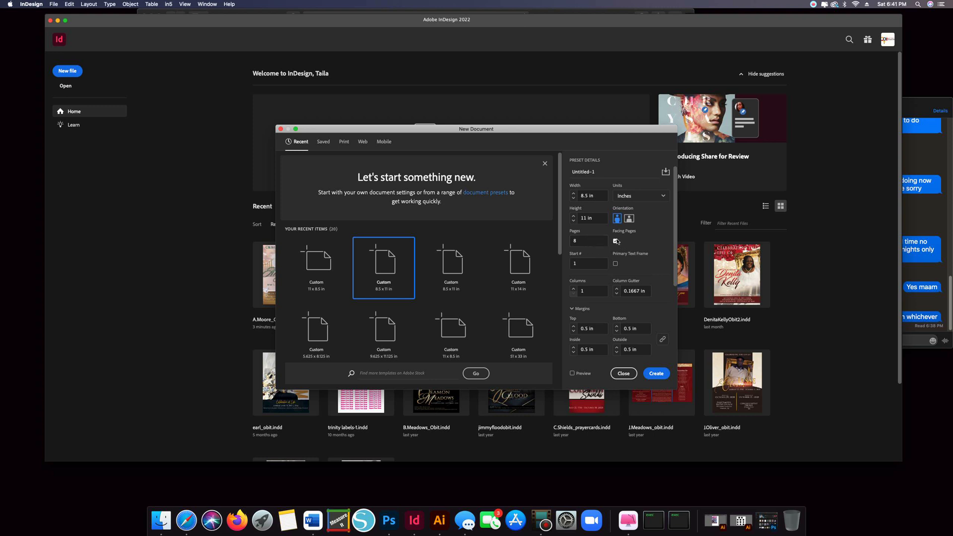
{"action": "scroll", "coordinate": [621, 248], "scroll_direction": "down", "scroll_amount": 3}
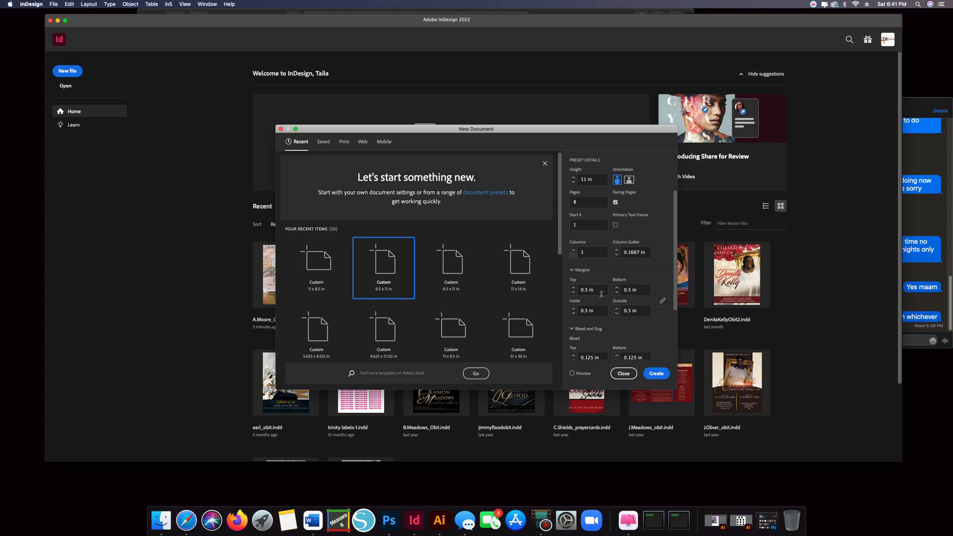
{"action": "scroll", "coordinate": [586, 295], "scroll_direction": "down", "scroll_amount": 3}
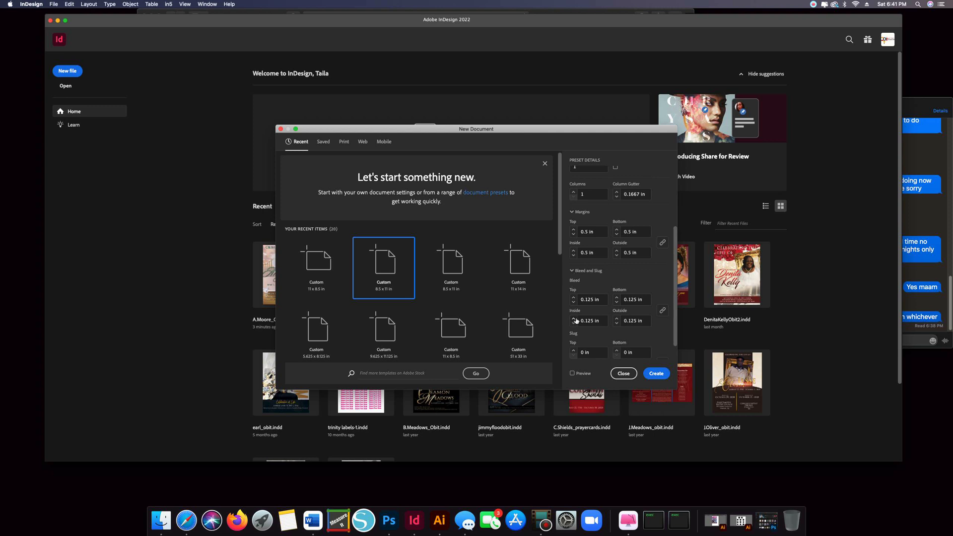
{"action": "scroll", "coordinate": [614, 325], "scroll_direction": "down", "scroll_amount": 1}
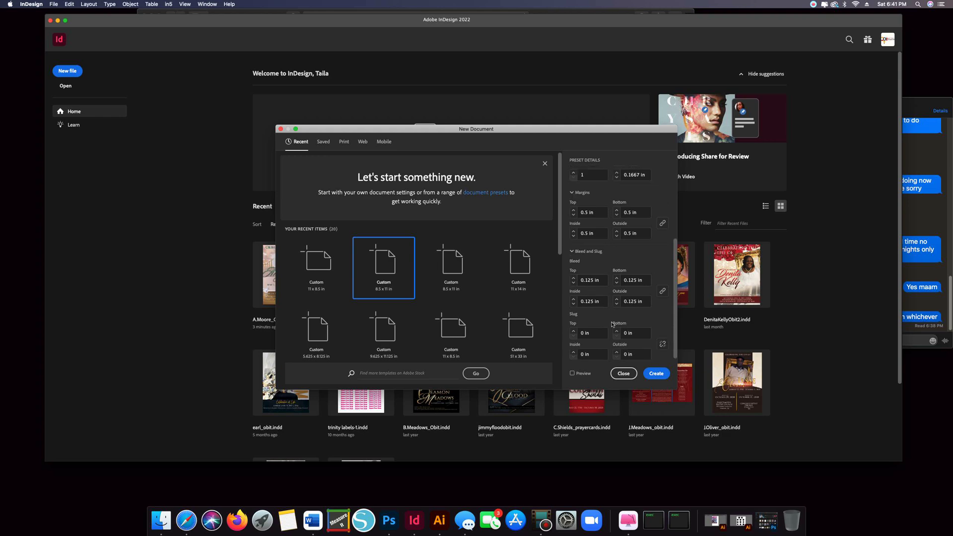
{"action": "left_click", "coordinate": [654, 374]}
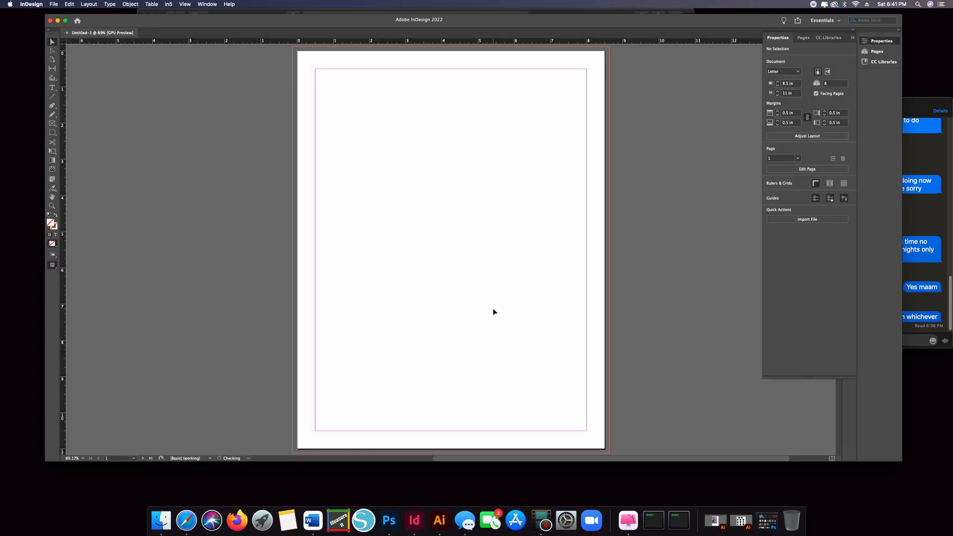
Look over the arrangement of single pages and facing spreads in the new document, then return to the first page
{"action": "scroll", "coordinate": [409, 266], "scroll_direction": "down", "scroll_amount": 15}
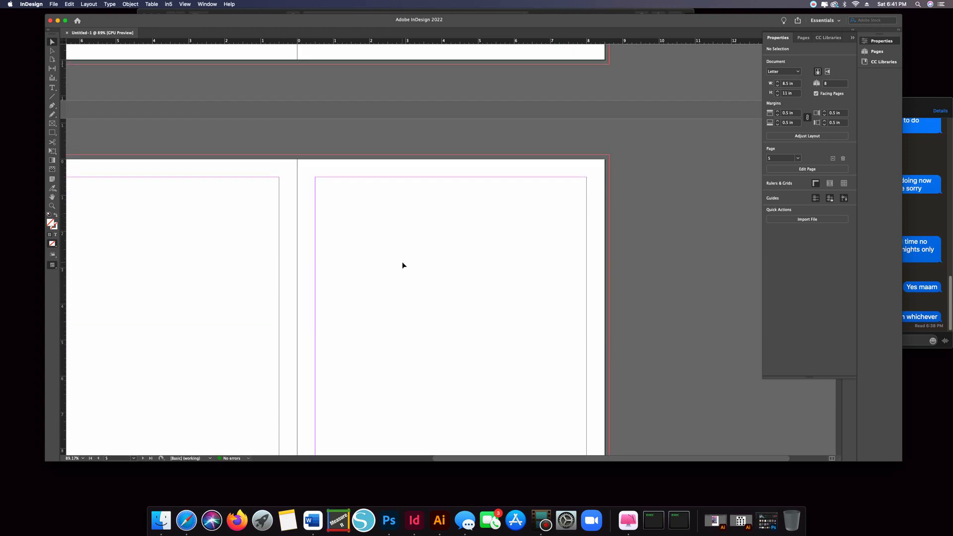
{"action": "scroll", "coordinate": [403, 264], "scroll_direction": "down", "scroll_amount": 10}
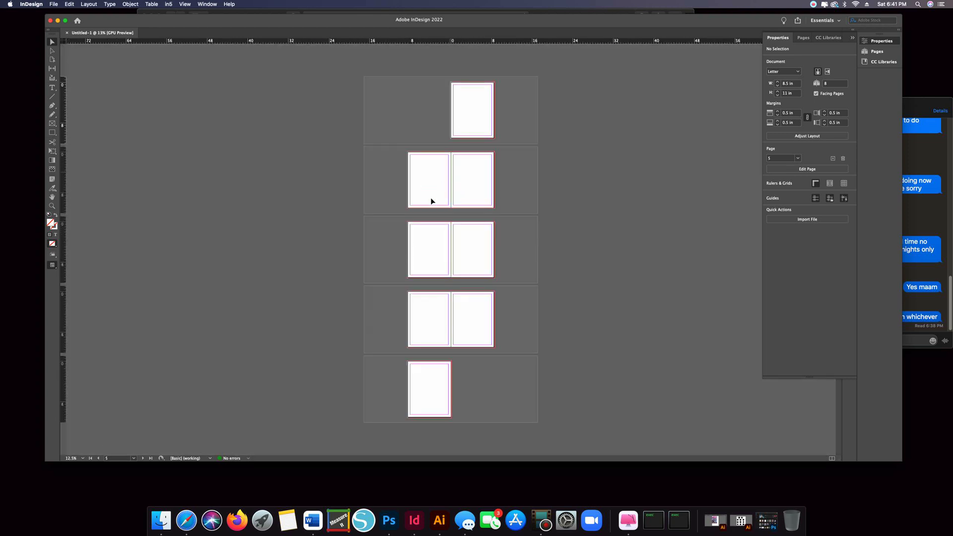
{"action": "key", "text": "super+equal"}
{"action": "key", "text": "super+equal"}
{"action": "key", "text": "super+equal"}
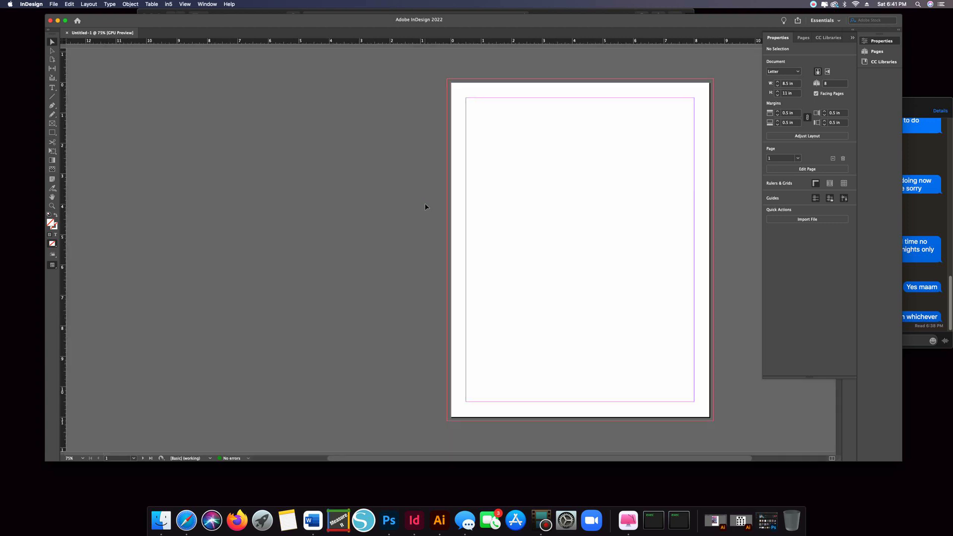
{"action": "key", "text": "super+equal"}
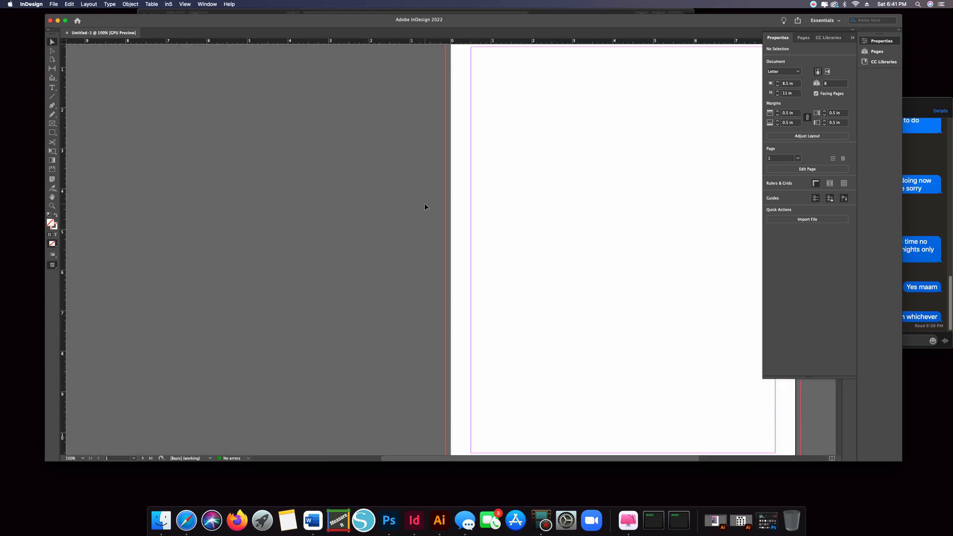
{"action": "key", "text": "super+minus"}
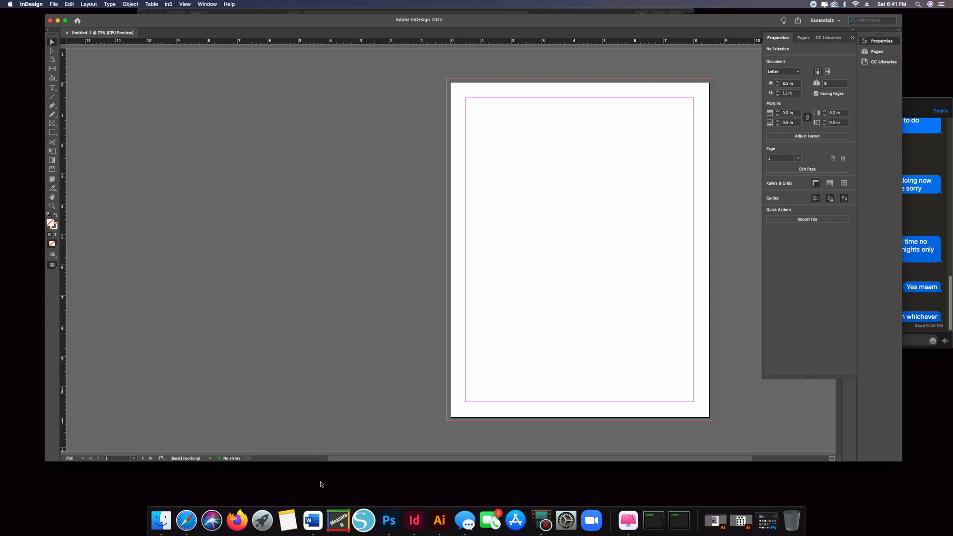
{"action": "left_click_drag", "start_coordinate": [353, 460], "coordinate": [383, 460]}
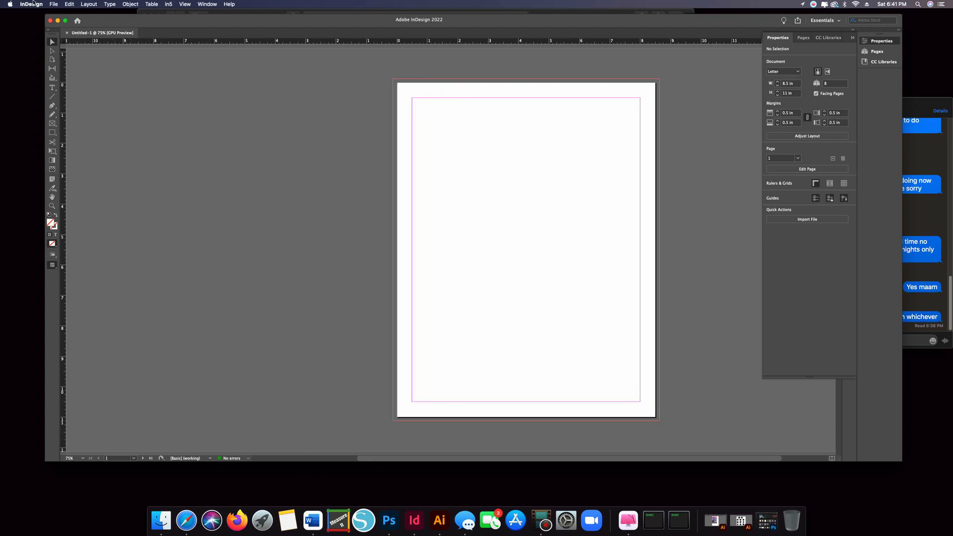
Place the obituary fan JPG on the first page, sized about 8.78 in wide from the upper-left bleed corner
{"action": "left_click", "coordinate": [53, 4]}
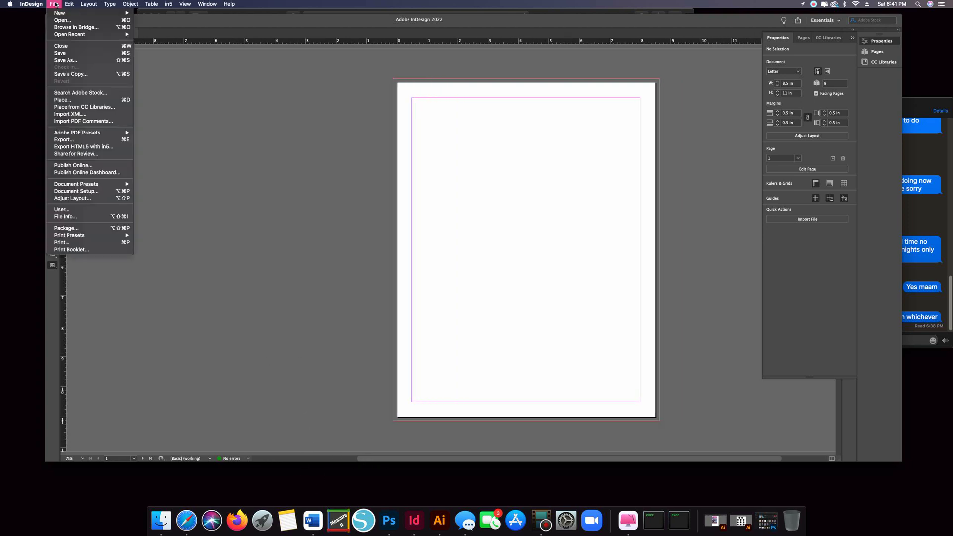
{"action": "left_click", "coordinate": [69, 102]}
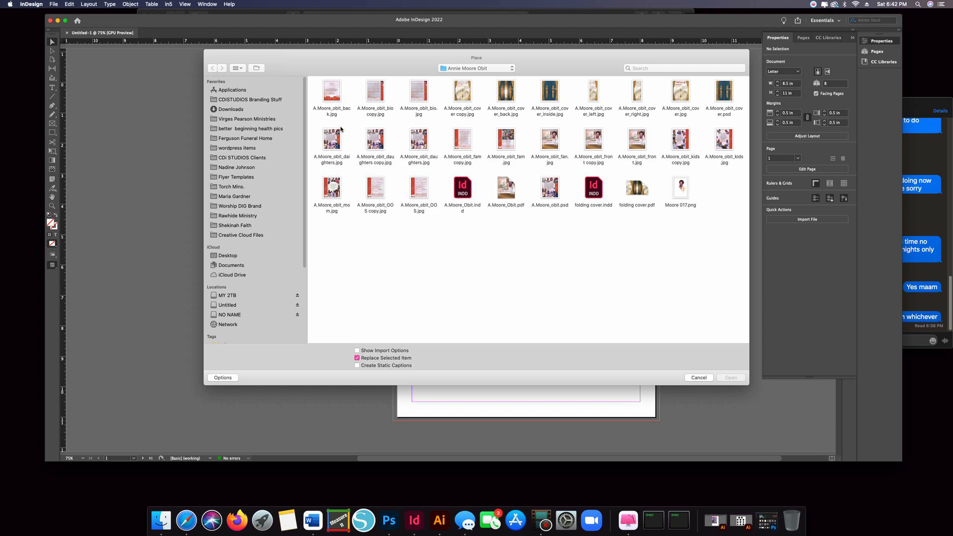
{"action": "left_click", "coordinate": [554, 144]}
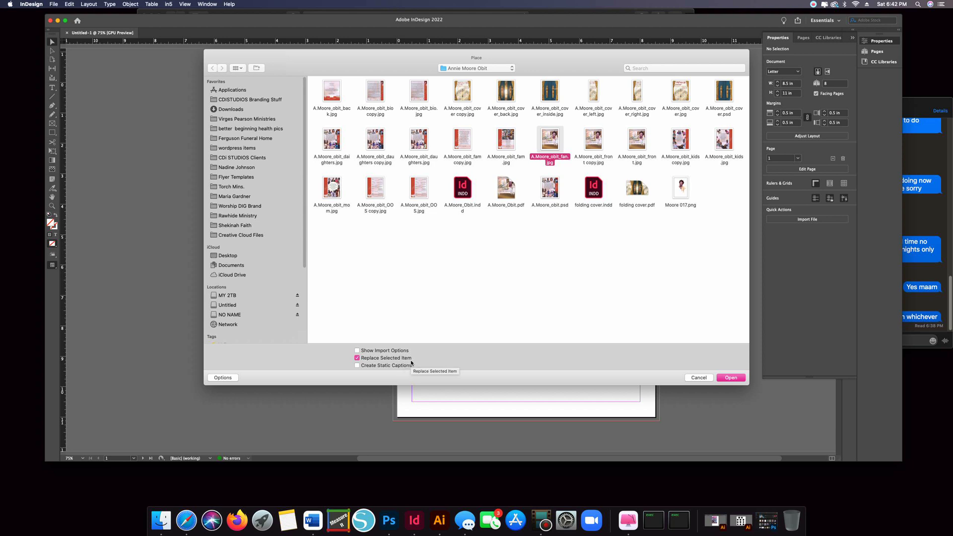
{"action": "left_click", "coordinate": [730, 378]}
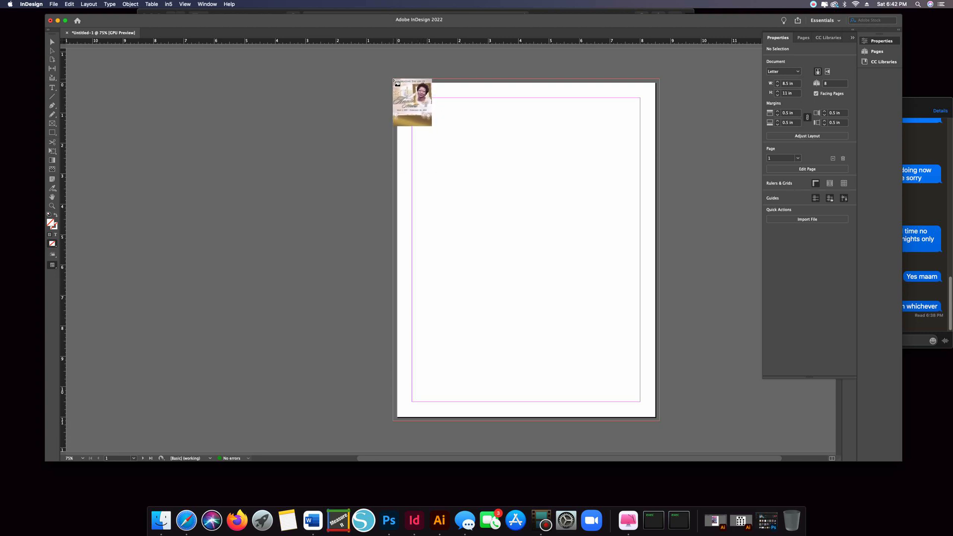
{"action": "left_click", "coordinate": [394, 79]}
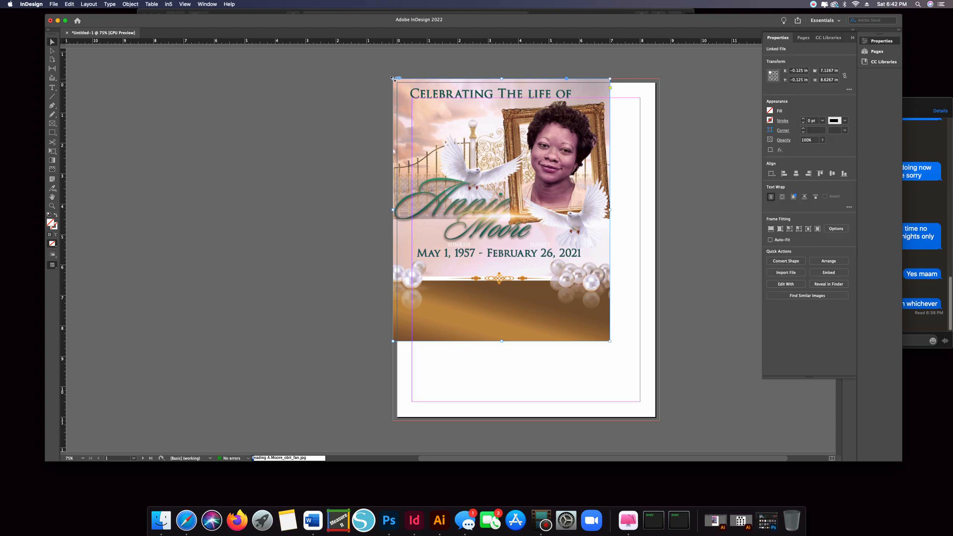
{"action": "key", "text": "super+z"}
{"action": "left_click_drag", "start_coordinate": [393, 79], "coordinate": [629, 404]}
Extend the cover image's frame to the lower bleed edge and stretch the picture inside it to 11.25 in high
{"action": "left_click_drag", "start_coordinate": [526, 402], "coordinate": [528, 418]}
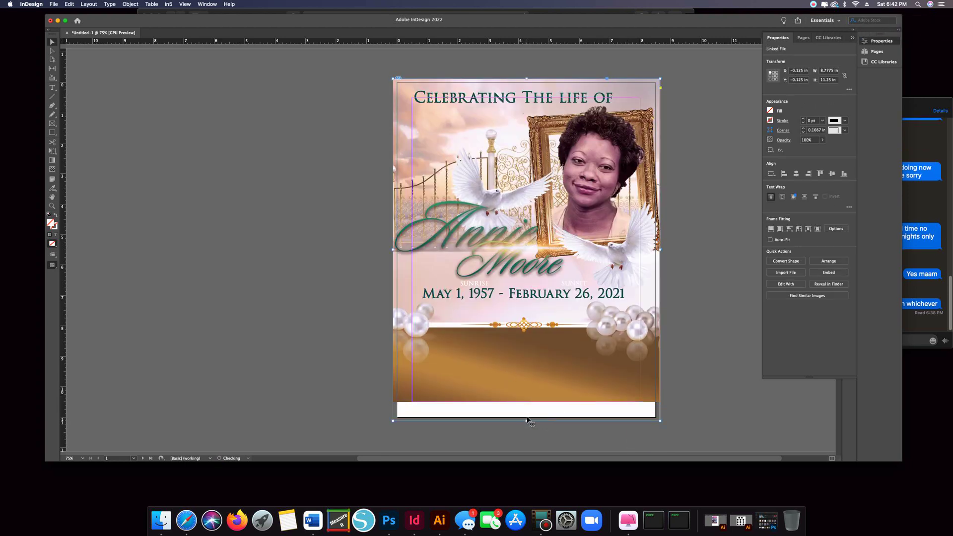
{"action": "double_click", "coordinate": [527, 402]}
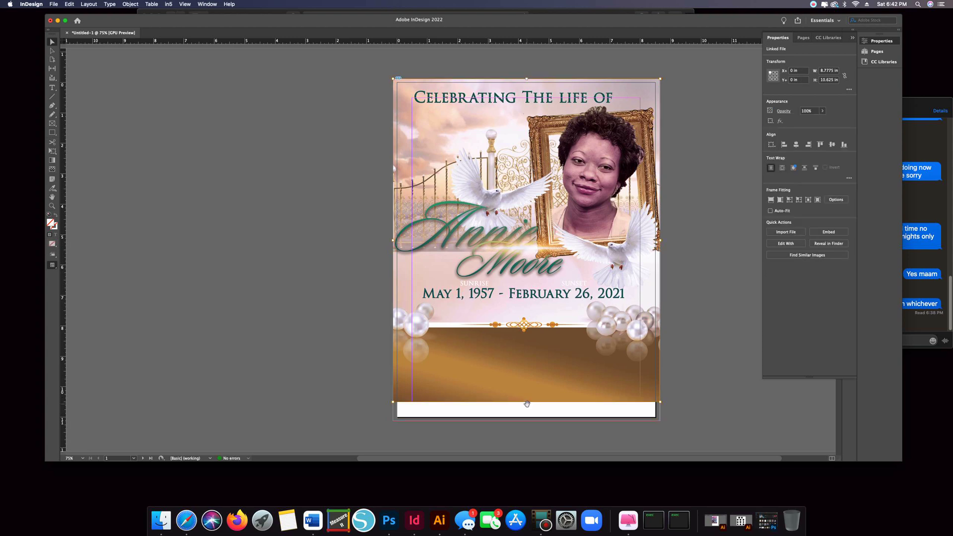
{"action": "left_click_drag", "start_coordinate": [526, 404], "coordinate": [527, 423]}
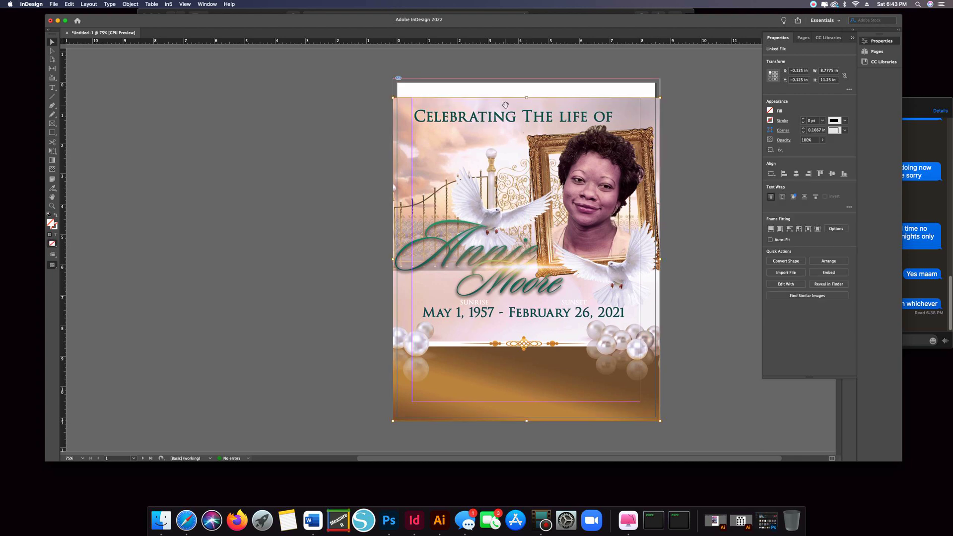
{"action": "left_click_drag", "start_coordinate": [526, 98], "coordinate": [527, 79]}
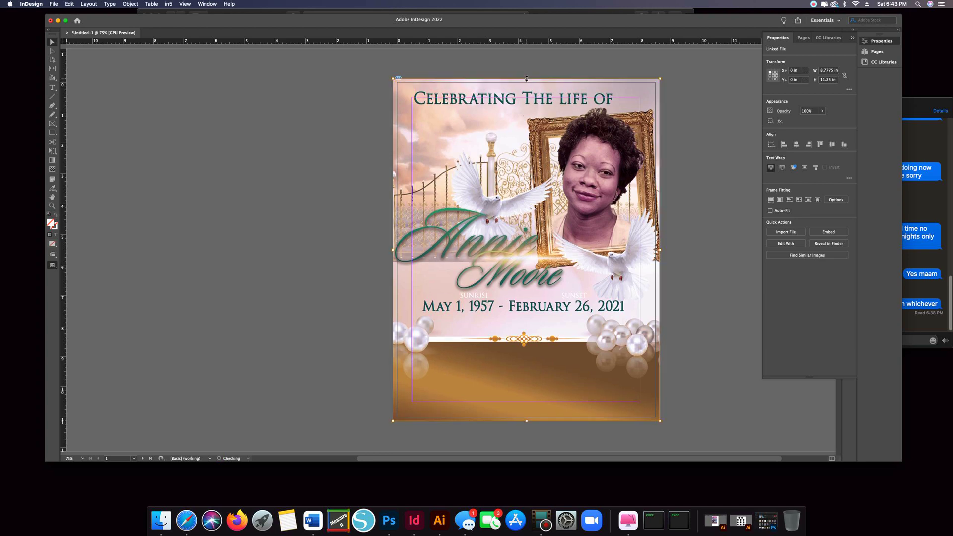
{"action": "left_click", "coordinate": [341, 262]}
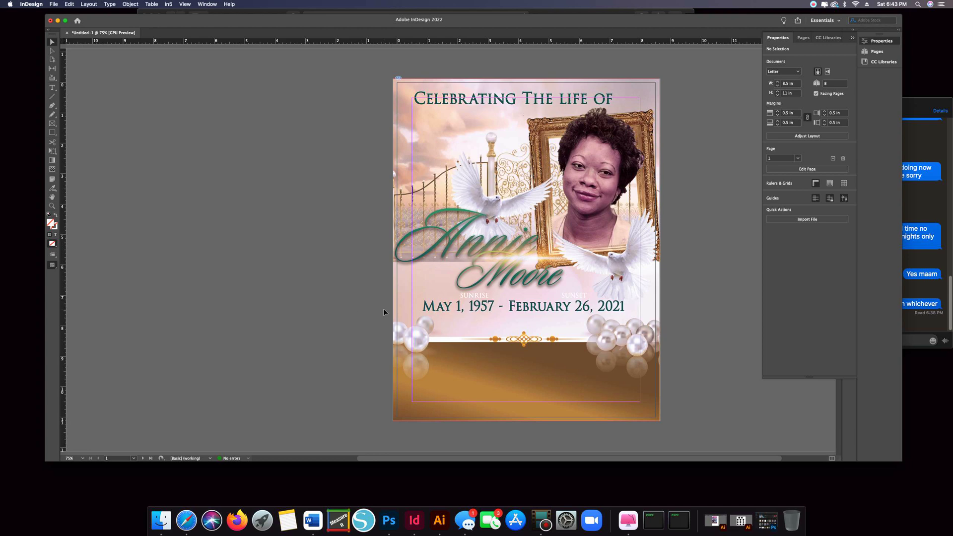
Start a PDF export of the program with the High Quality Print preset, saving it as obituary temp
{"action": "scroll", "coordinate": [384, 308], "scroll_direction": "down", "scroll_amount": 5}
{"action": "scroll", "coordinate": [383, 312], "scroll_direction": "down", "scroll_amount": 15}
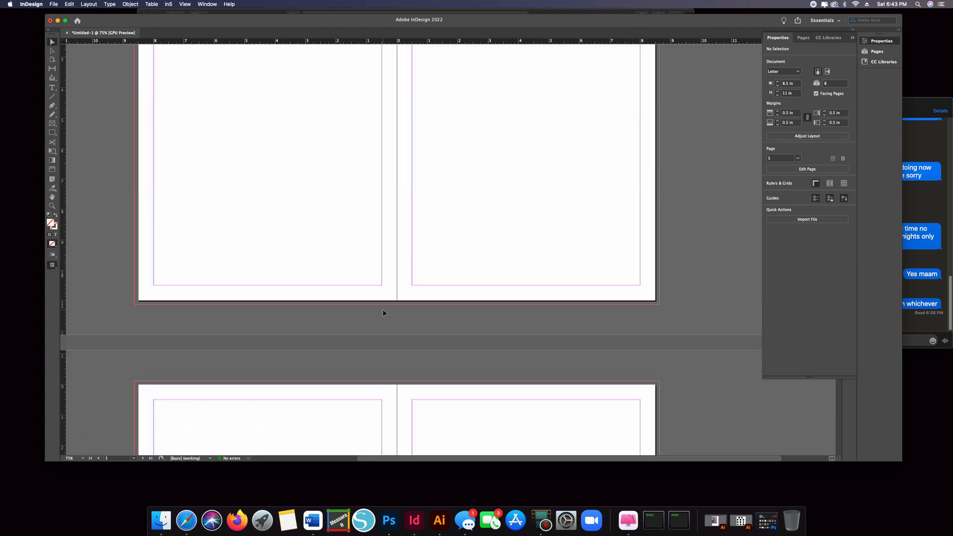
{"action": "scroll", "coordinate": [383, 313], "scroll_direction": "up", "scroll_amount": 20}
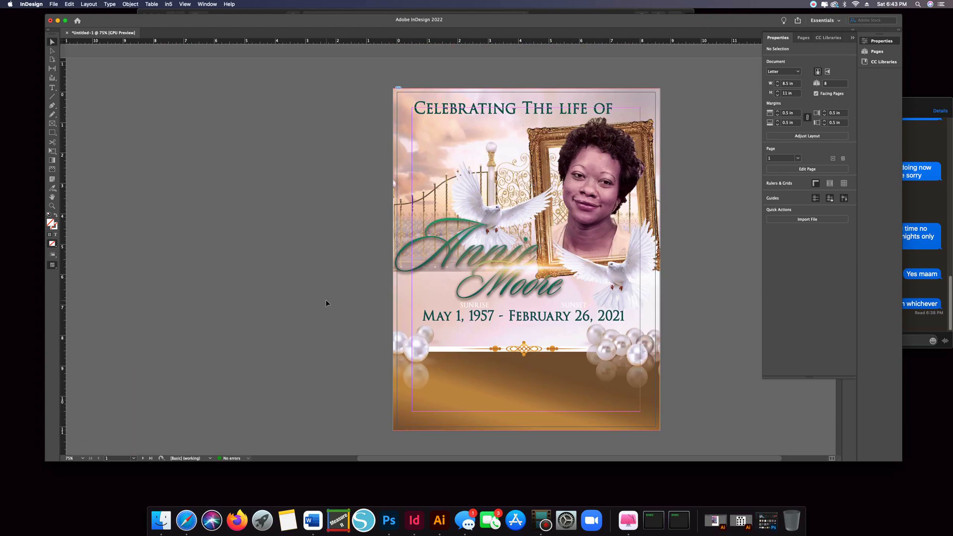
{"action": "scroll", "coordinate": [300, 287], "scroll_direction": "down", "scroll_amount": 5}
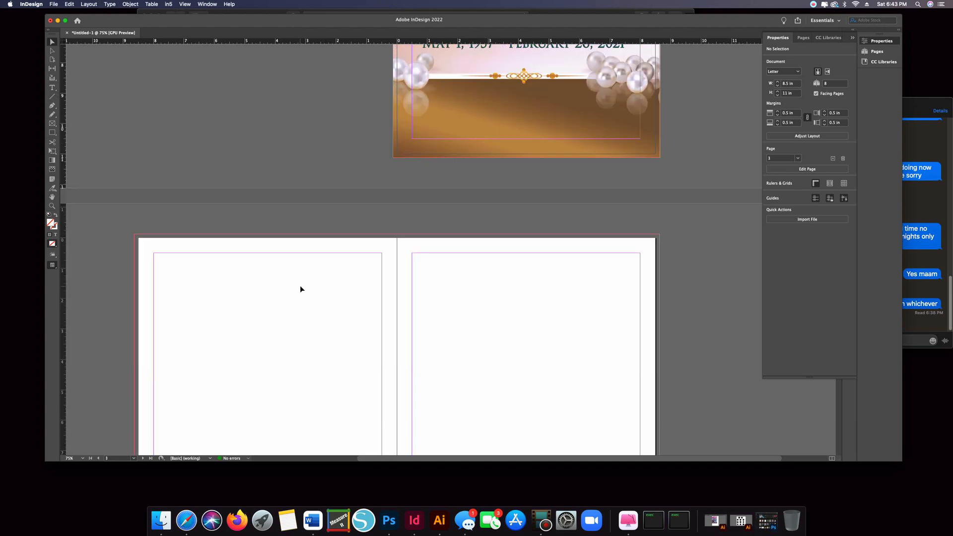
{"action": "left_click", "coordinate": [53, 4]}
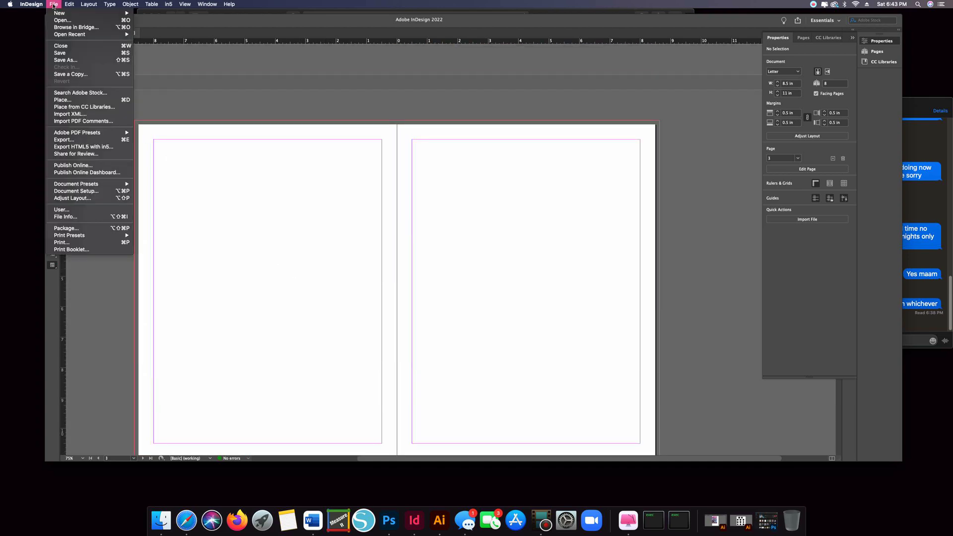
{"action": "mouse_move", "coordinate": [66, 134]}
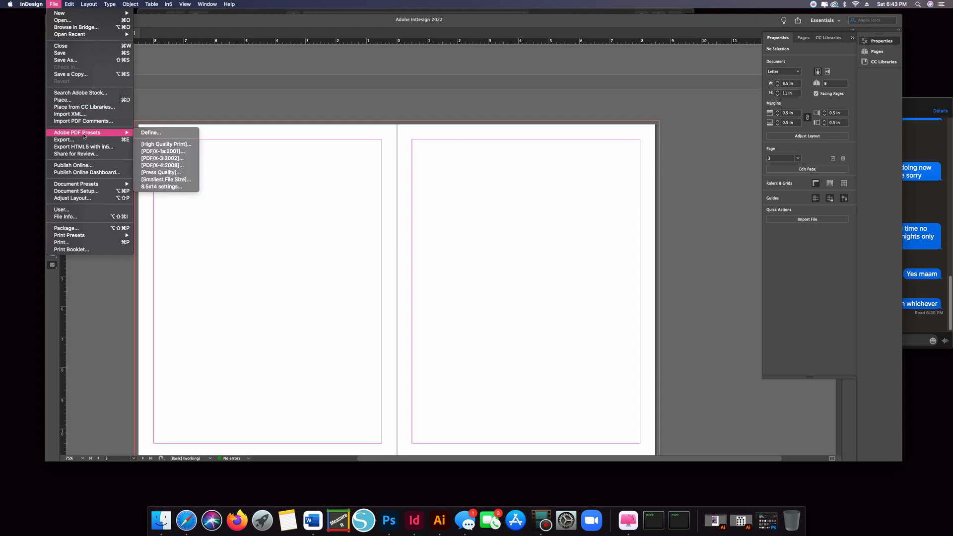
{"action": "left_click", "coordinate": [159, 144]}
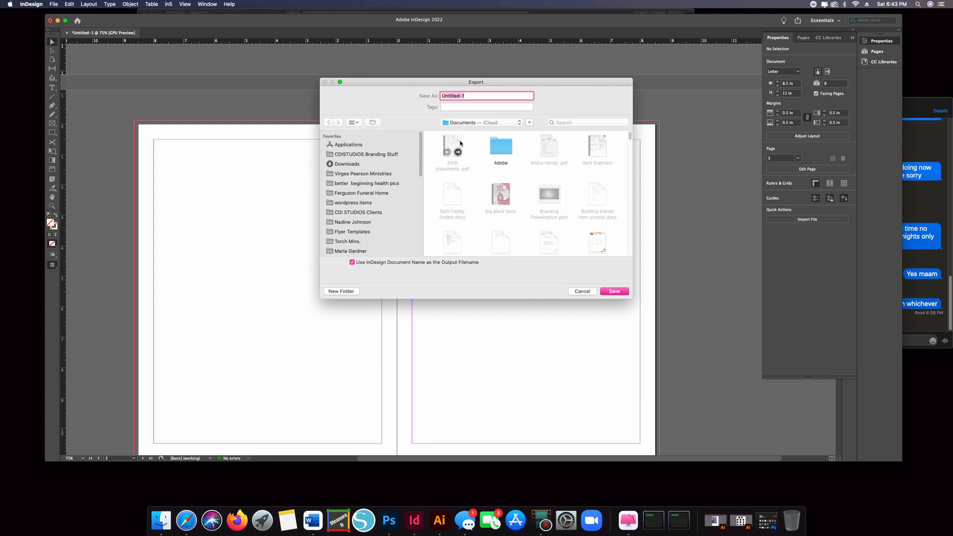
{"action": "type", "text": "obituary temp"}
{"action": "left_click", "coordinate": [614, 292]}
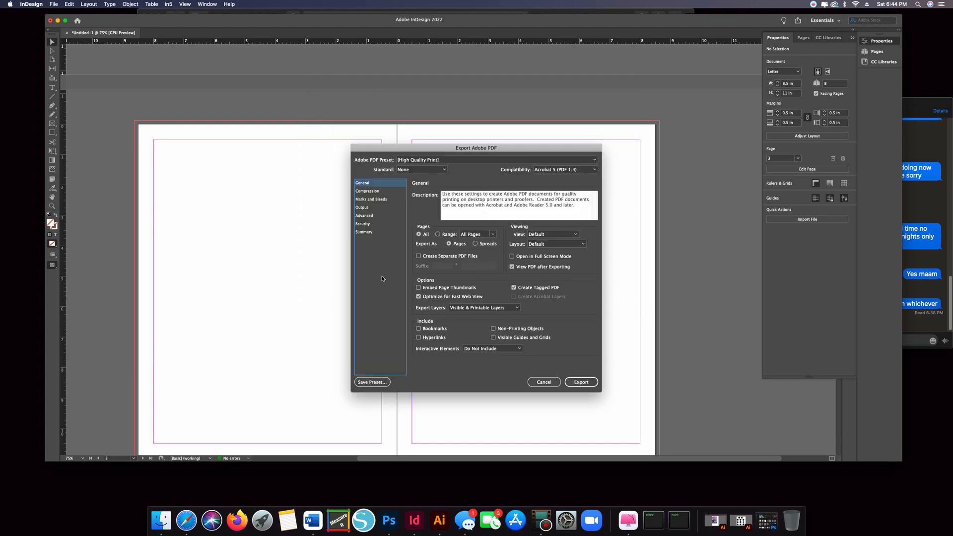
Apply the document bleed settings to the PDF and export it
{"action": "left_click", "coordinate": [369, 200]}
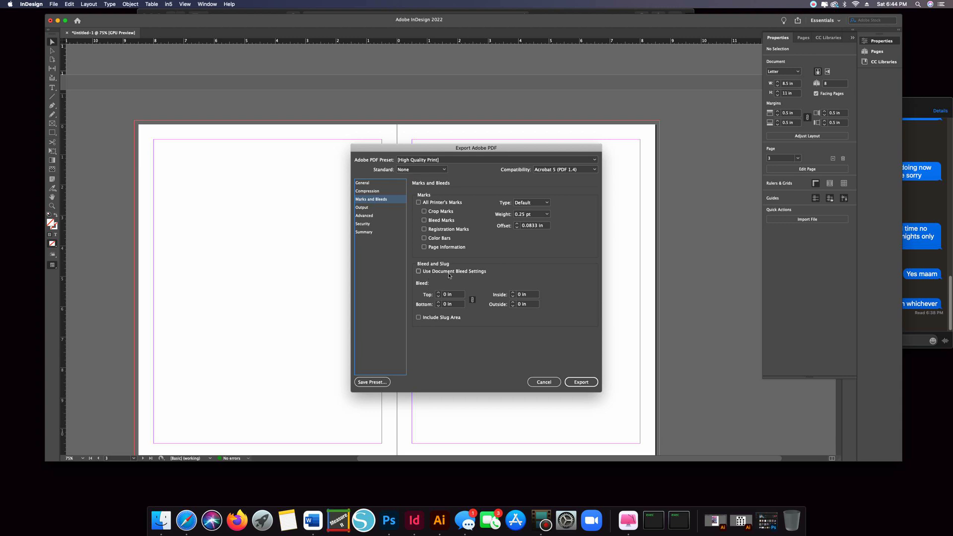
{"action": "left_click", "coordinate": [419, 271]}
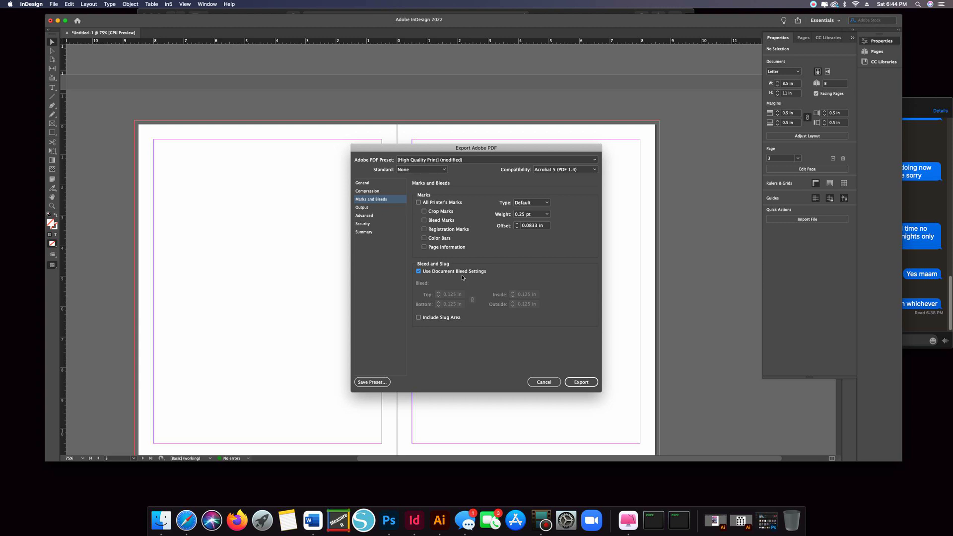
{"action": "left_click", "coordinate": [586, 383]}
{"action": "left_click", "coordinate": [586, 383]}
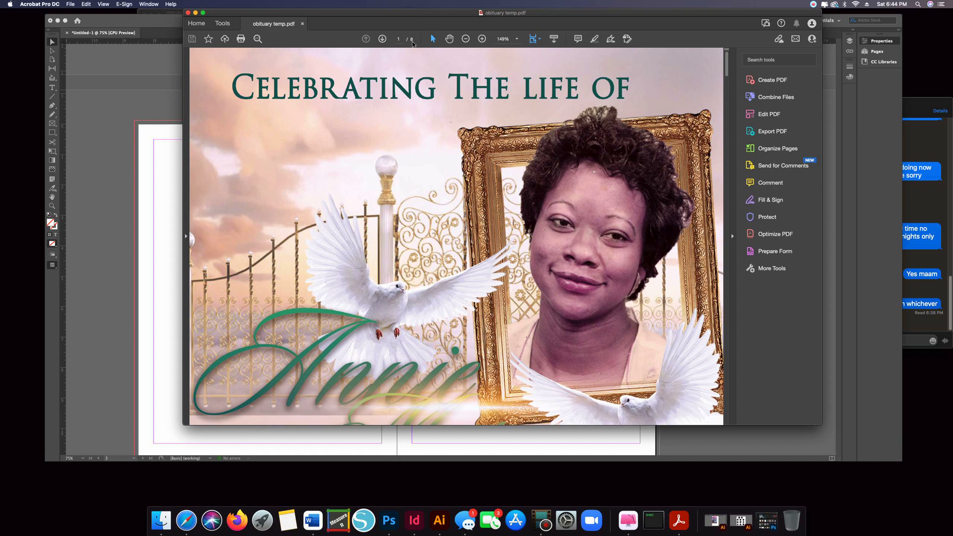
Check the cover and the following page in the exported PDF in Acrobat, then return to InDesign
{"action": "scroll", "coordinate": [435, 288], "scroll_direction": "down", "scroll_amount": 5}
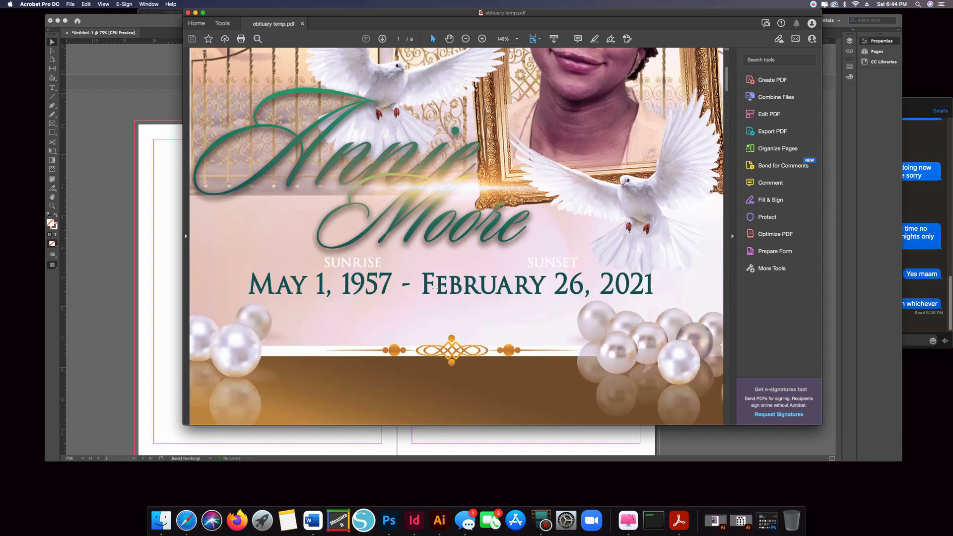
{"action": "scroll", "coordinate": [435, 288], "scroll_direction": "down", "scroll_amount": 4}
{"action": "scroll", "coordinate": [435, 288], "scroll_direction": "down", "scroll_amount": 6}
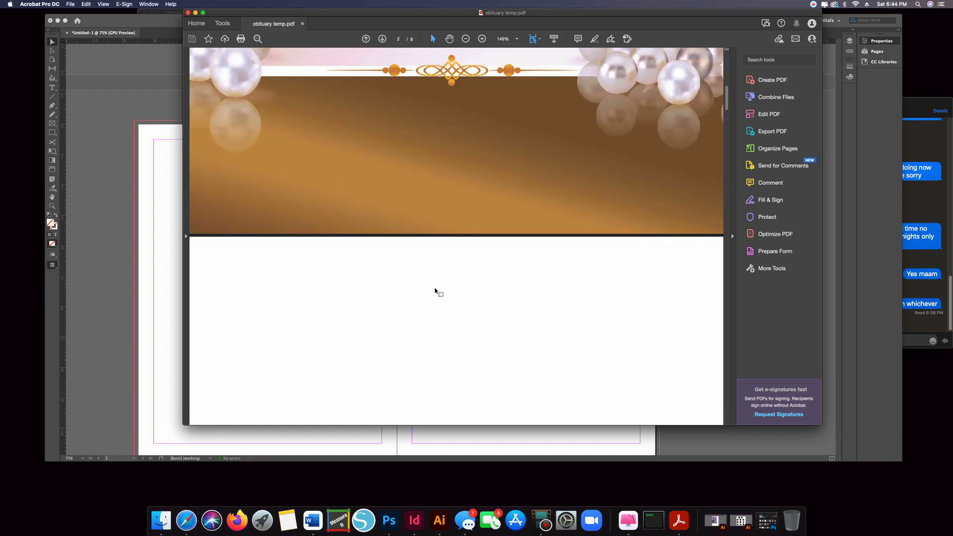
{"action": "scroll", "coordinate": [435, 290], "scroll_direction": "up", "scroll_amount": 8}
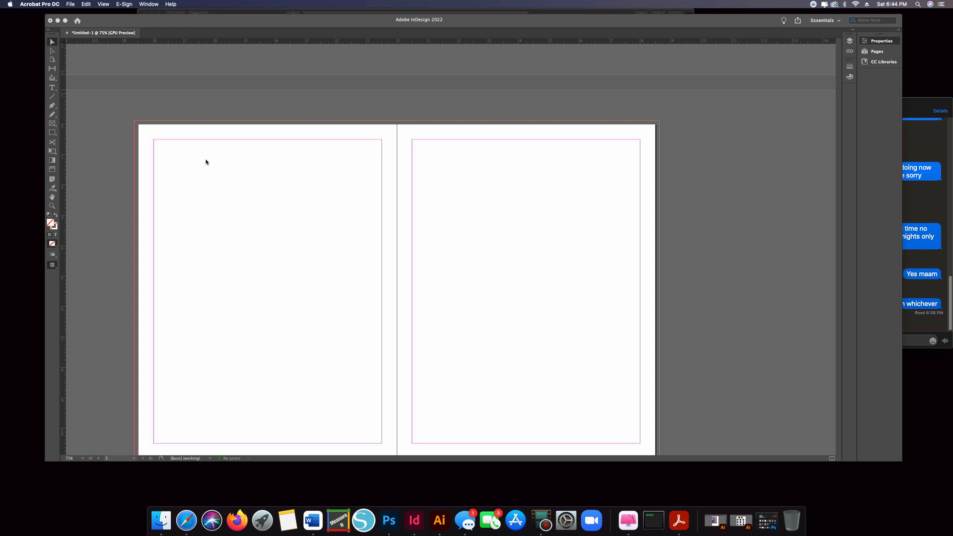
Close the untitled program document and open the recent file folding cover.indd to examine its door panels
{"action": "left_click", "coordinate": [67, 35]}
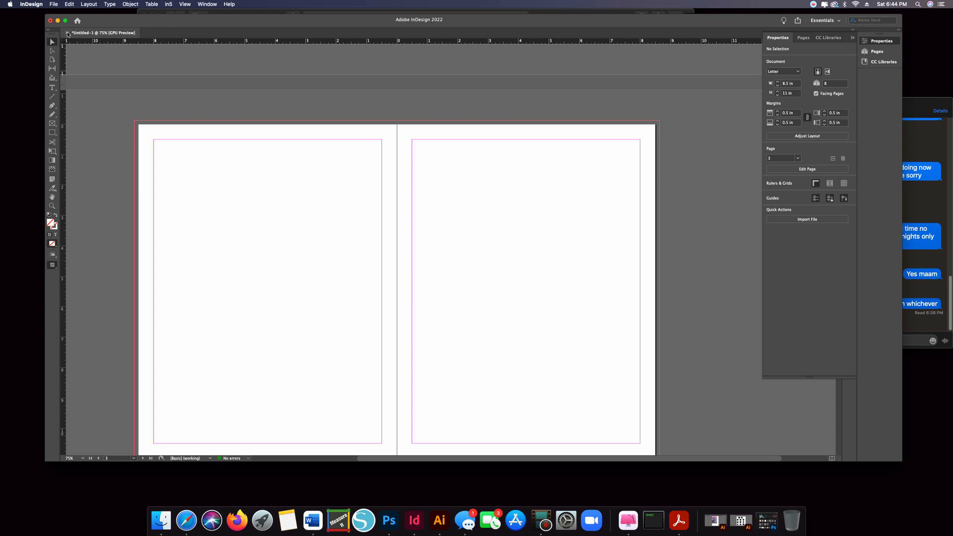
{"action": "left_click", "coordinate": [67, 33]}
{"action": "left_click", "coordinate": [472, 249]}
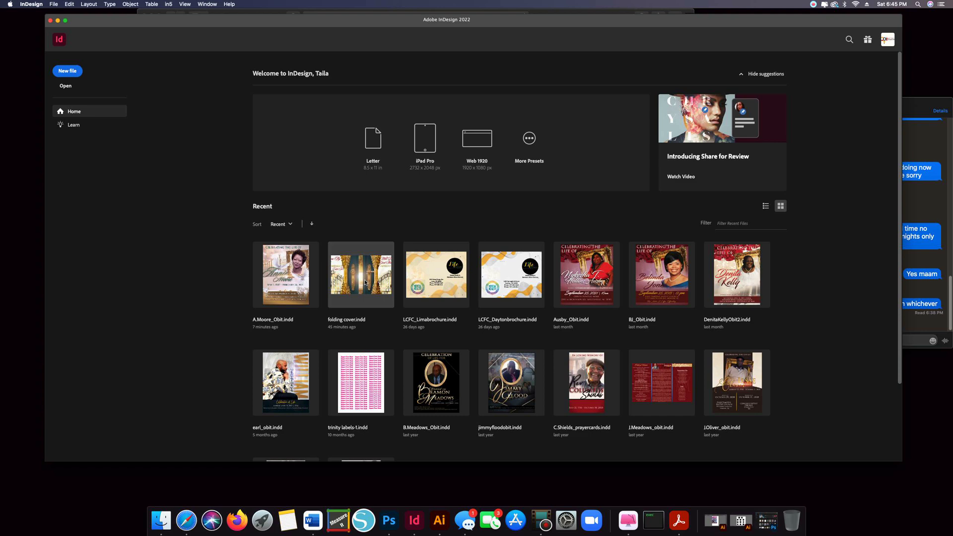
{"action": "left_click", "coordinate": [365, 283]}
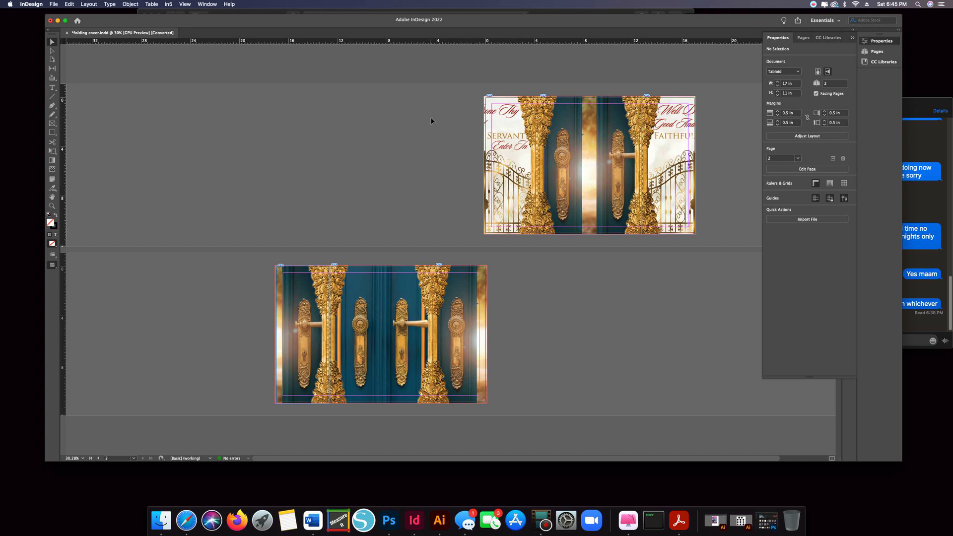
{"action": "left_click", "coordinate": [557, 165]}
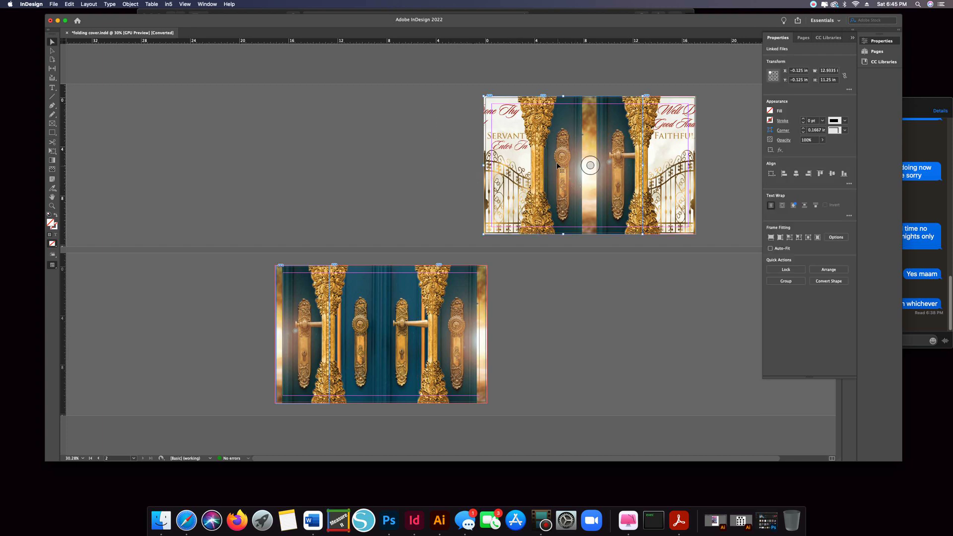
{"action": "left_click", "coordinate": [401, 165]}
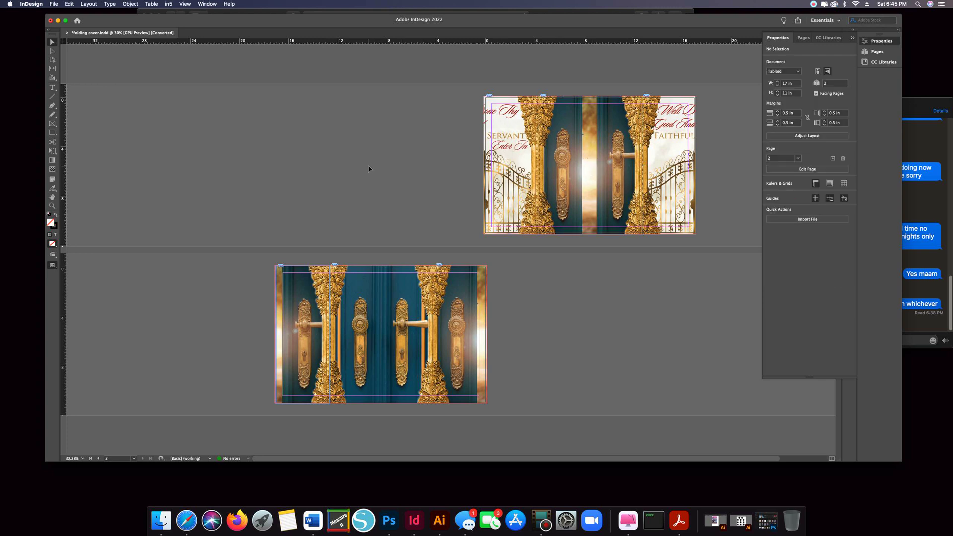
Create a new 17 x 11 in landscape document with 2 pages, keeping 0.5 in margins and 0.125 in bleed
{"action": "left_click", "coordinate": [53, 4]}
{"action": "mouse_move", "coordinate": [55, 14]}
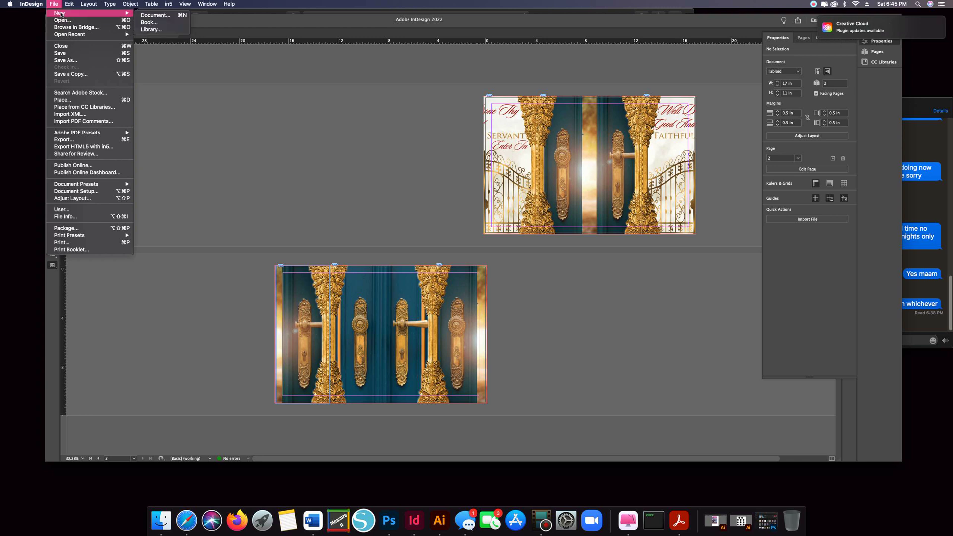
{"action": "left_click", "coordinate": [152, 16]}
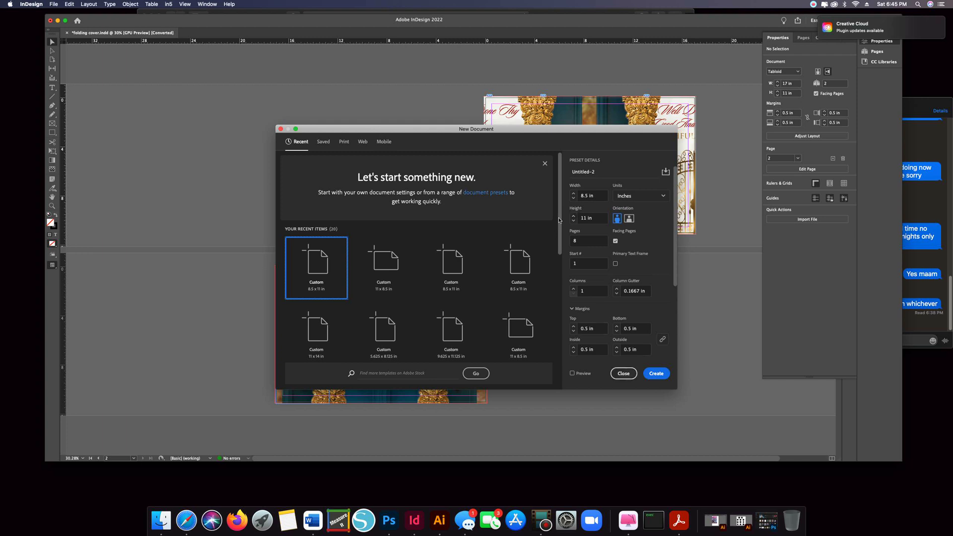
{"action": "left_click", "coordinate": [583, 195]}
{"action": "type", "text": "17"}
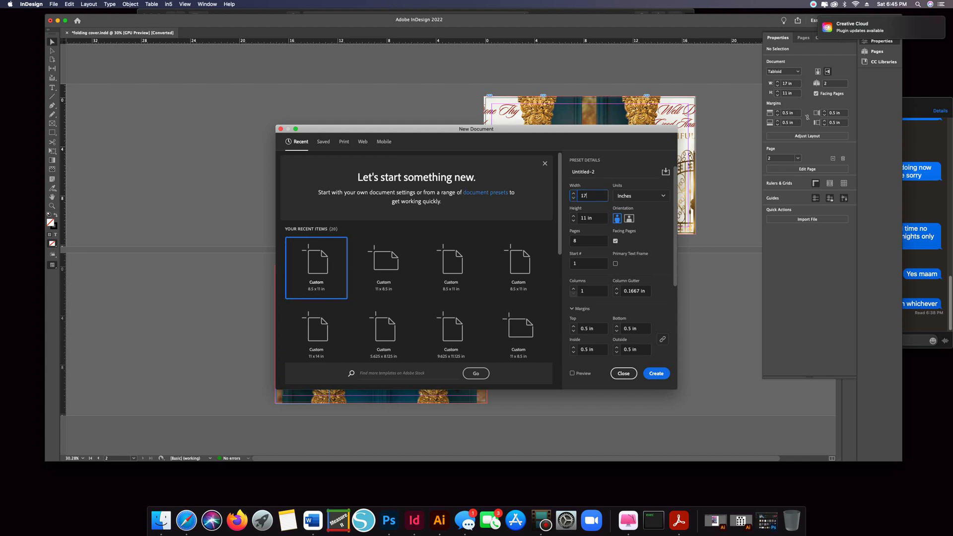
{"action": "key", "text": "Tab"}
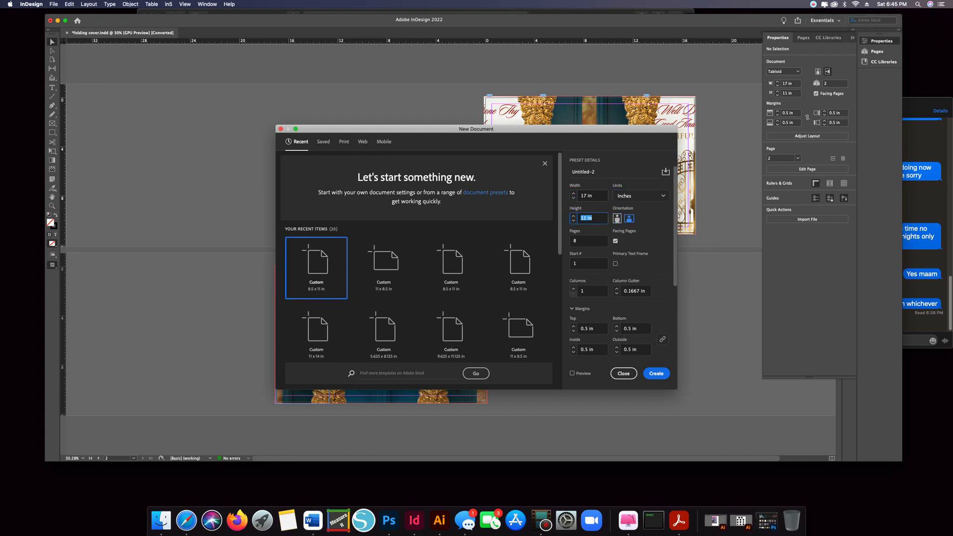
{"action": "left_click", "coordinate": [580, 242]}
{"action": "scroll", "coordinate": [588, 298], "scroll_direction": "down", "scroll_amount": 5}
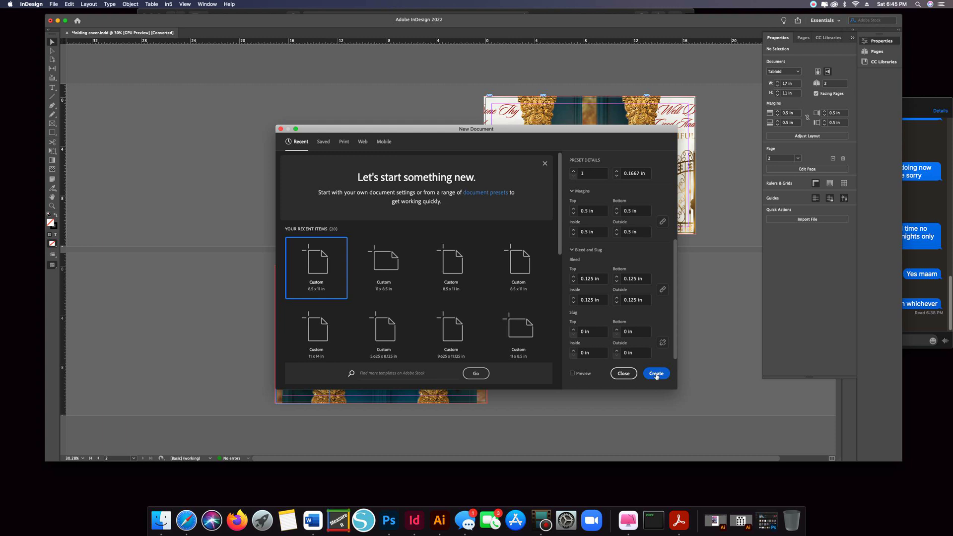
{"action": "scroll", "coordinate": [616, 278], "scroll_direction": "up", "scroll_amount": 5}
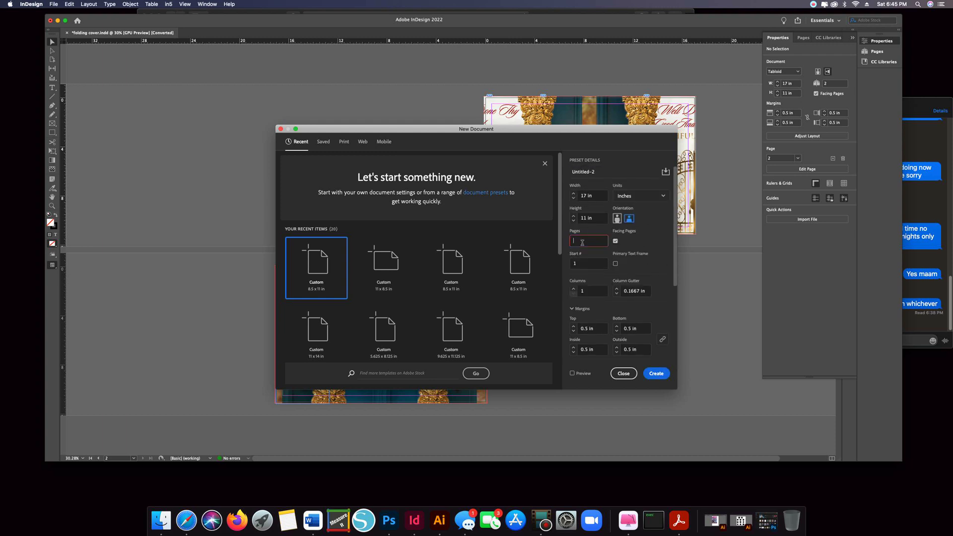
{"action": "left_click", "coordinate": [656, 374]}
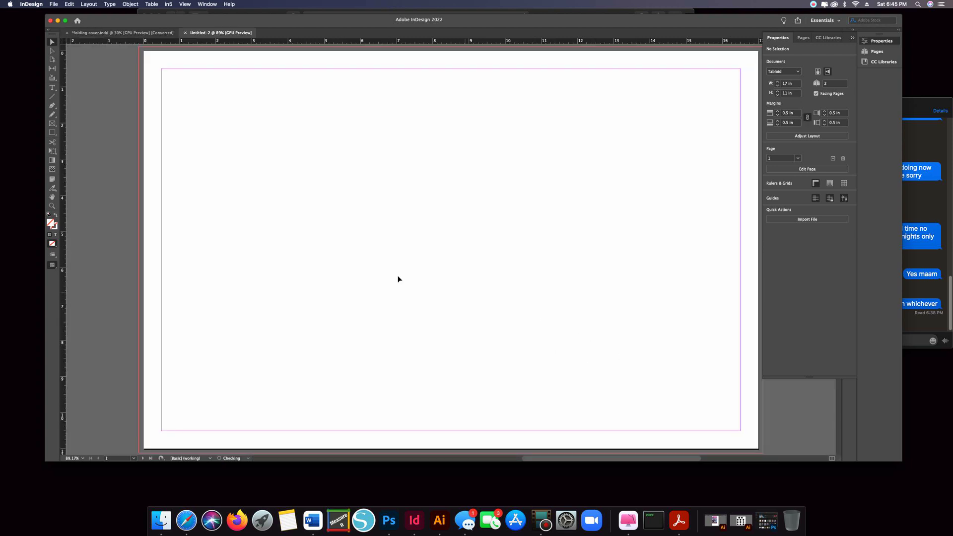
Place the cover inside JPG with the blue doors at the first page's upper edge, about 7.13 in wide and 5.5 in from the left edge
{"action": "scroll", "coordinate": [334, 250], "scroll_direction": "down", "scroll_amount": 3}
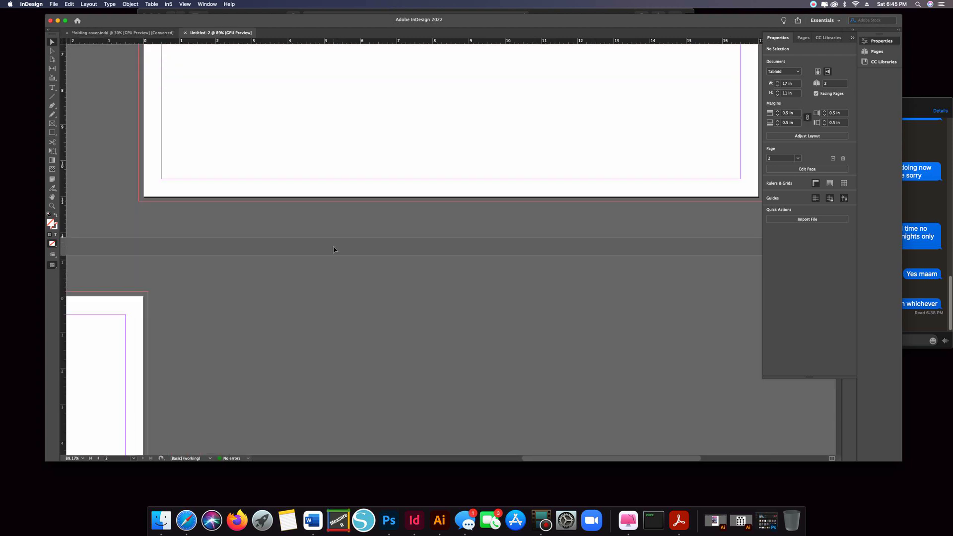
{"action": "key", "text": "super+minus"}
{"action": "key", "text": "super+minus"}
{"action": "key", "text": "super+minus"}
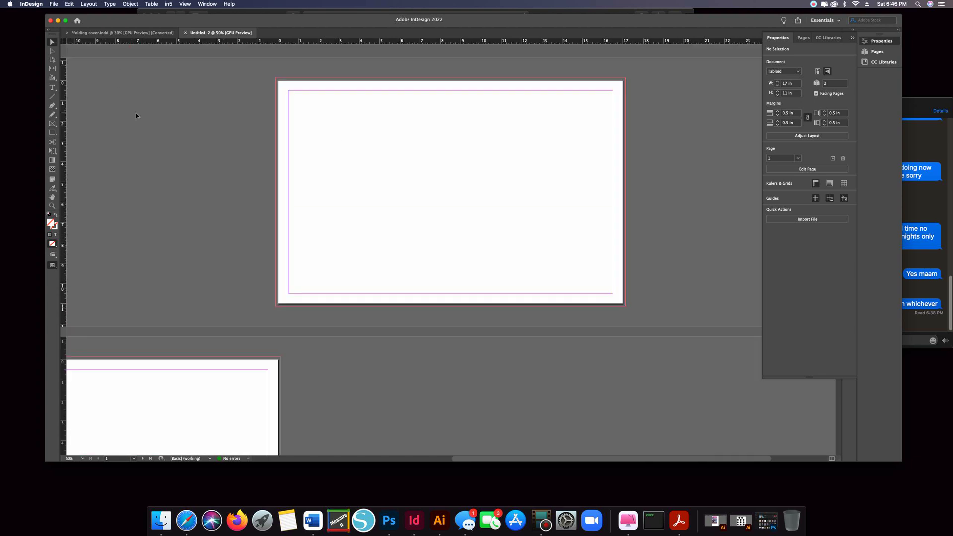
{"action": "left_click", "coordinate": [55, 4]}
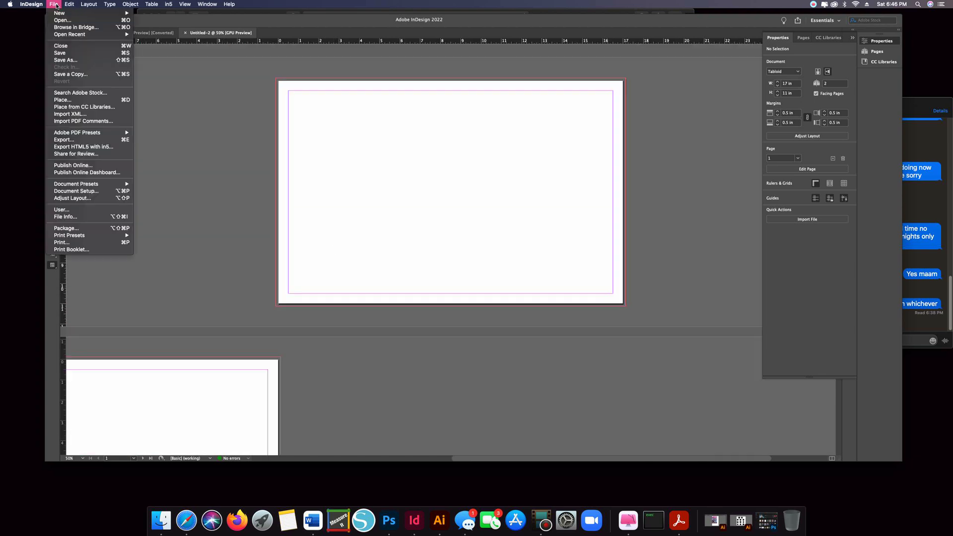
{"action": "left_click", "coordinate": [60, 101]}
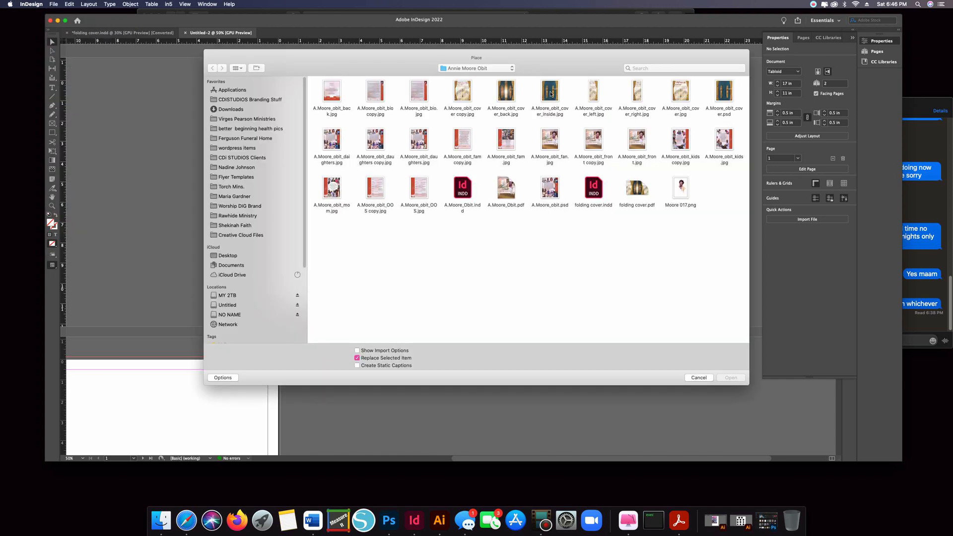
{"action": "left_click", "coordinate": [551, 94]}
{"action": "left_click", "coordinate": [731, 378]}
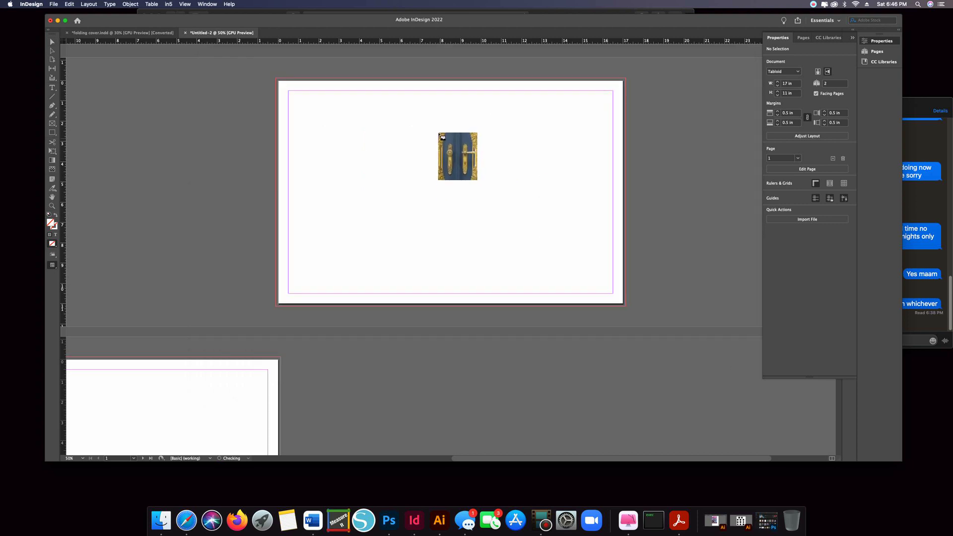
{"action": "left_click_drag", "start_coordinate": [378, 79], "coordinate": [508, 300]}
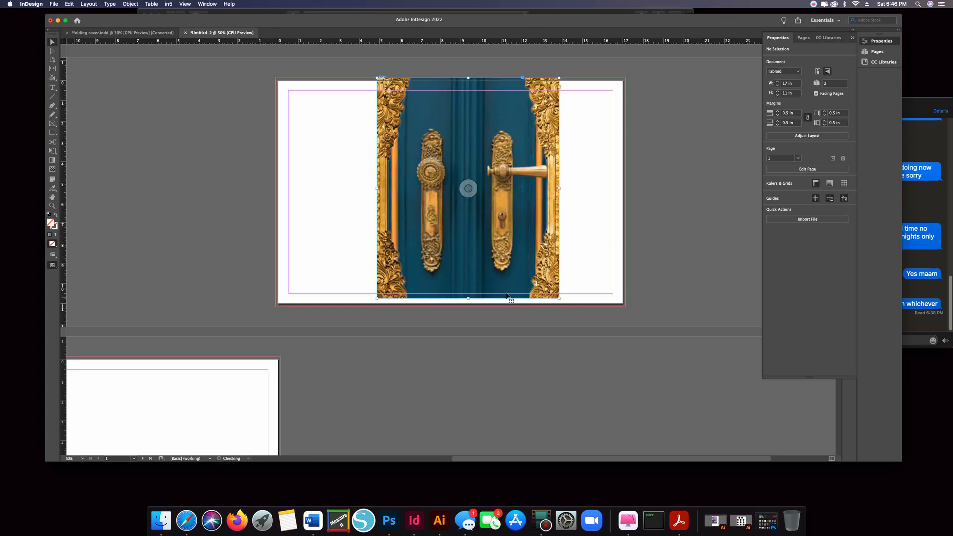
{"action": "key", "text": "super+z"}
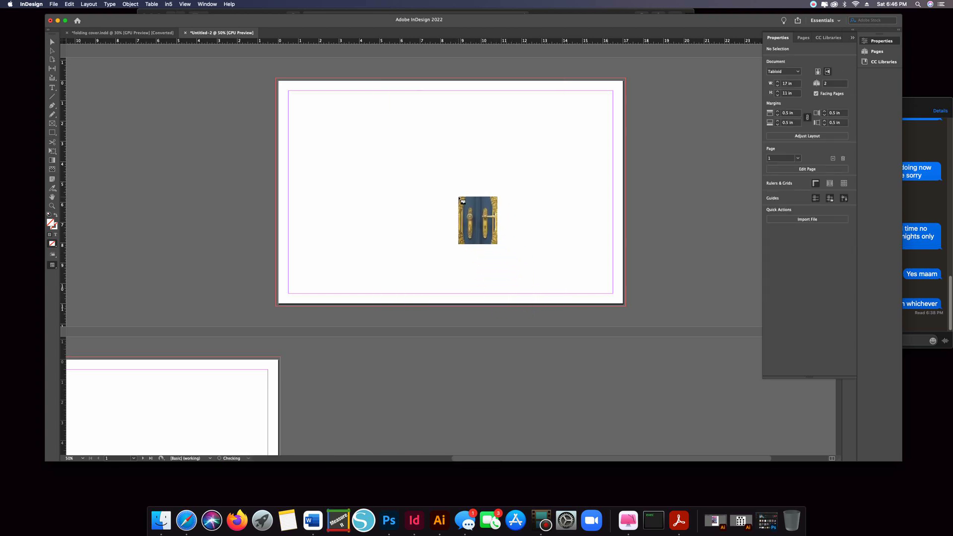
{"action": "left_click", "coordinate": [463, 201]}
{"action": "left_click_drag", "start_coordinate": [519, 251], "coordinate": [450, 135]}
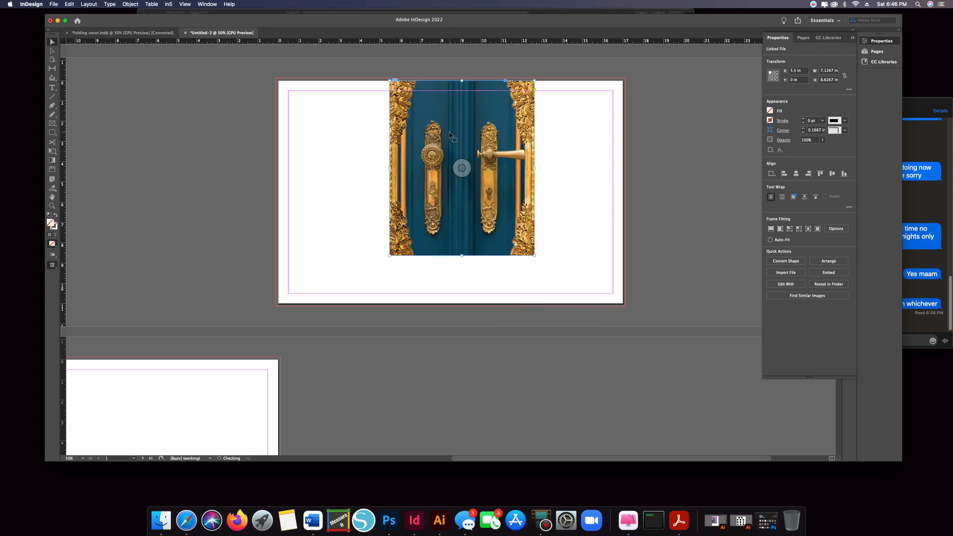
Enlarge the door image's frame down to the lower bleed edge and scale the picture inside it to 11.125 in high
{"action": "left_click_drag", "start_coordinate": [462, 256], "coordinate": [463, 306]}
{"action": "double_click", "coordinate": [463, 241]}
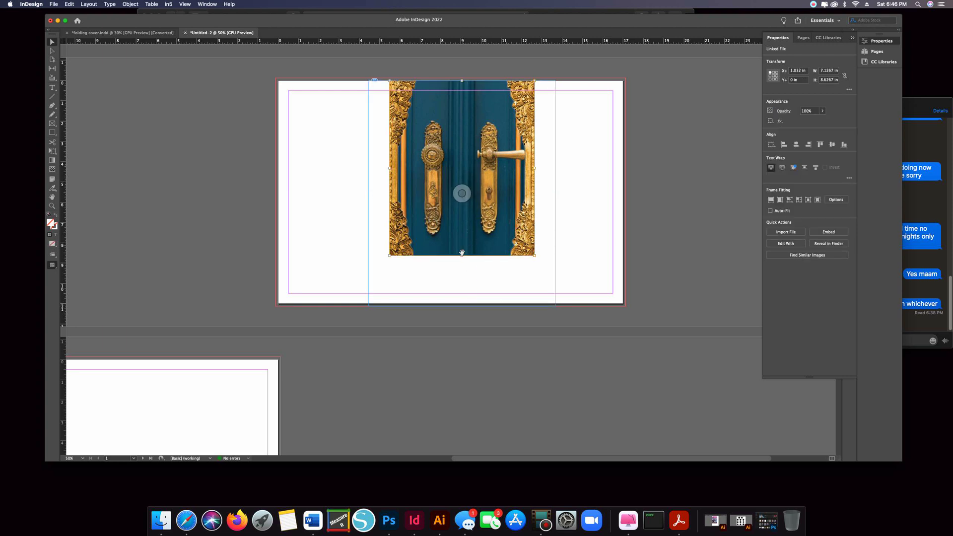
{"action": "left_click_drag", "start_coordinate": [462, 257], "coordinate": [464, 306]}
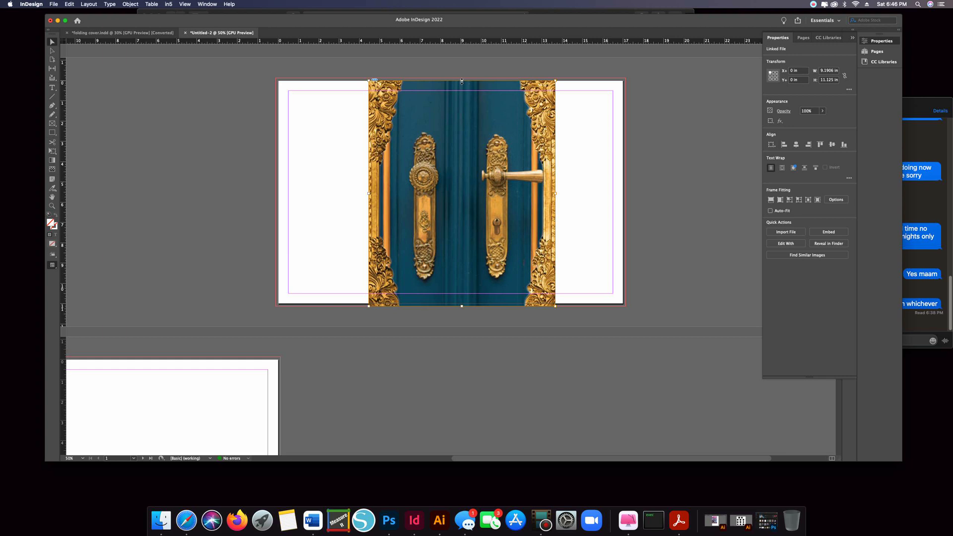
Extend the door image to the upper bleed edge so that its frame is 11.25 in high
{"action": "left_click_drag", "start_coordinate": [461, 81], "coordinate": [462, 78]}
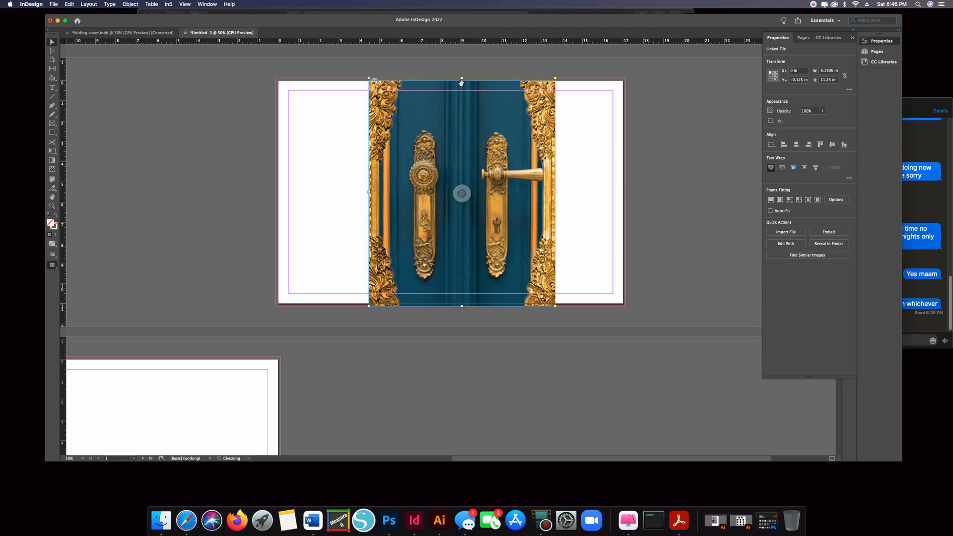
{"action": "left_click_drag", "start_coordinate": [461, 82], "coordinate": [462, 78]}
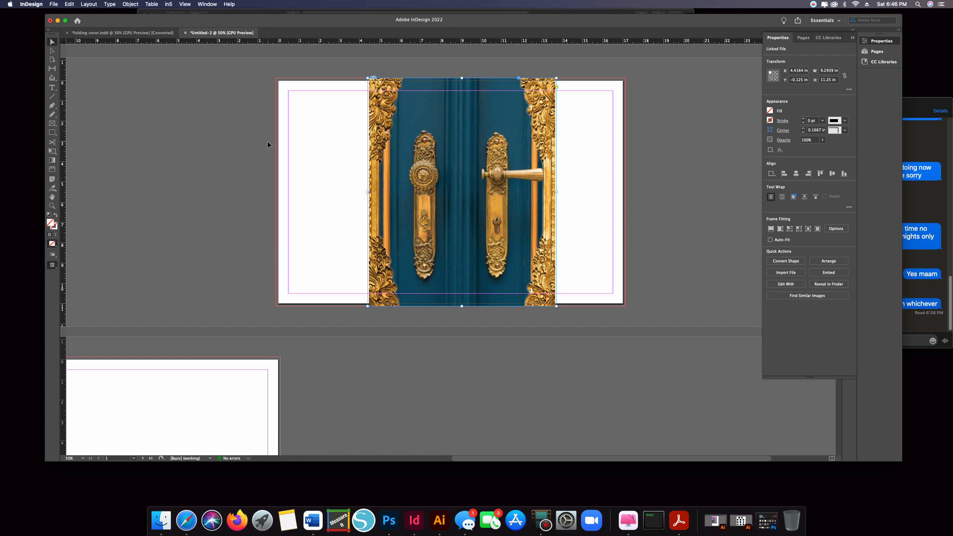
{"action": "left_click", "coordinate": [336, 168]}
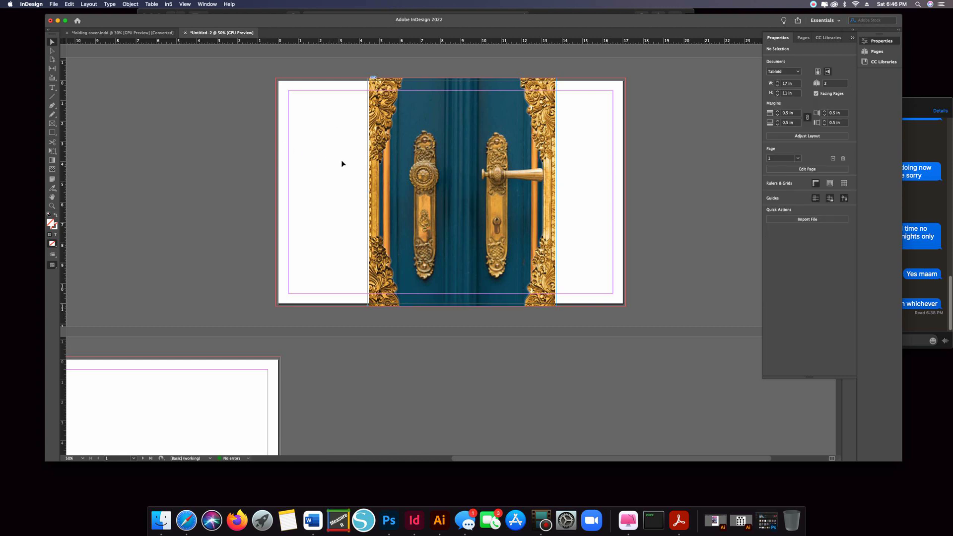
Preview the cover right JPG with the gate and place it along the doors' right edge, spanning the upper to lower bleed
{"action": "left_click", "coordinate": [54, 4]}
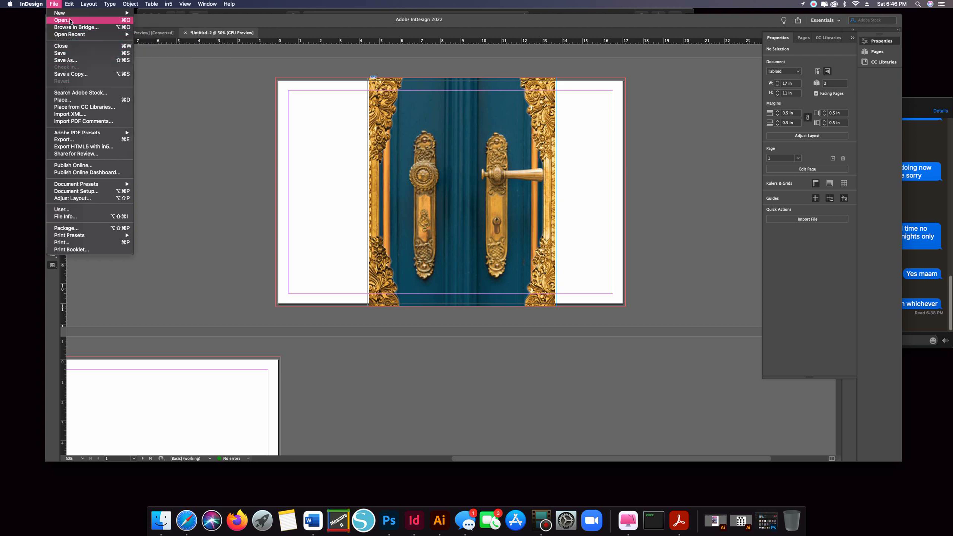
{"action": "left_click", "coordinate": [69, 100]}
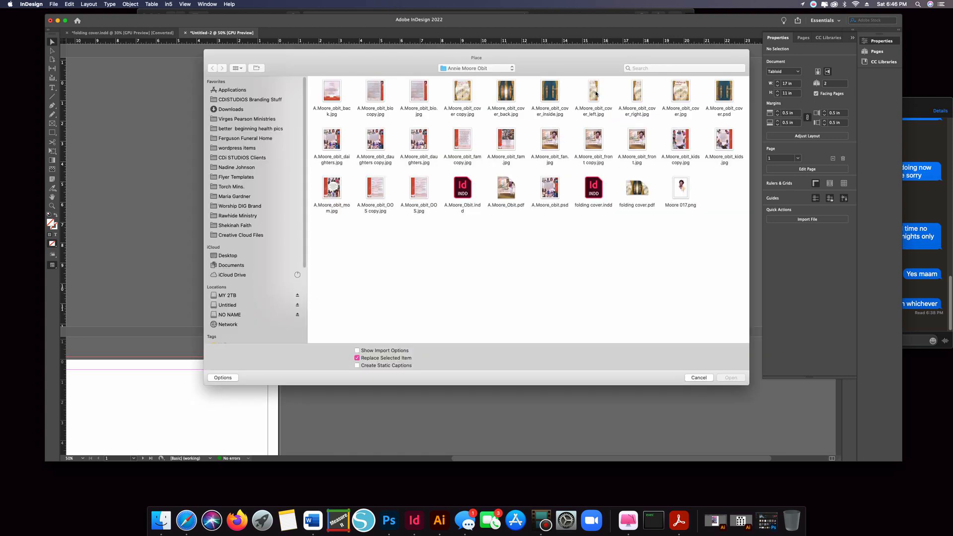
{"action": "left_click", "coordinate": [641, 93]}
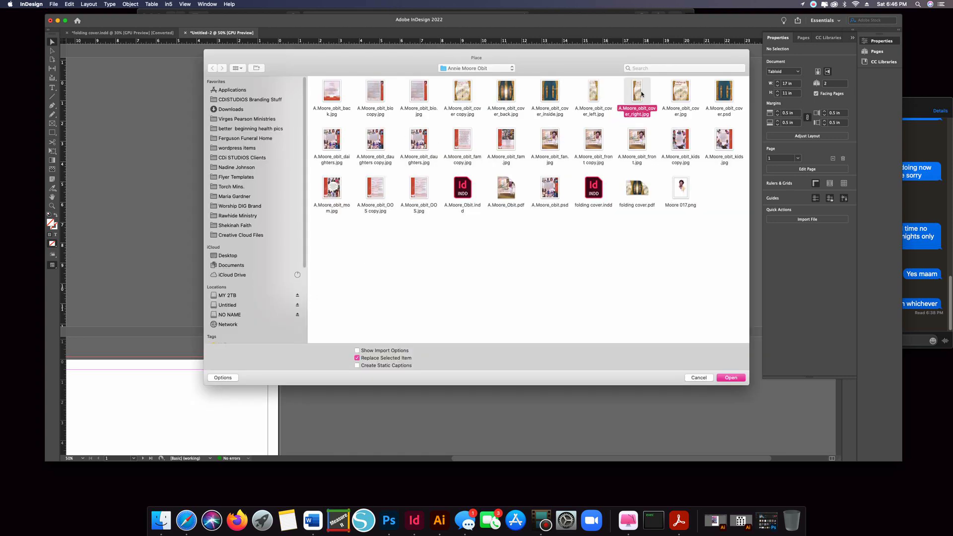
{"action": "key", "text": "space"}
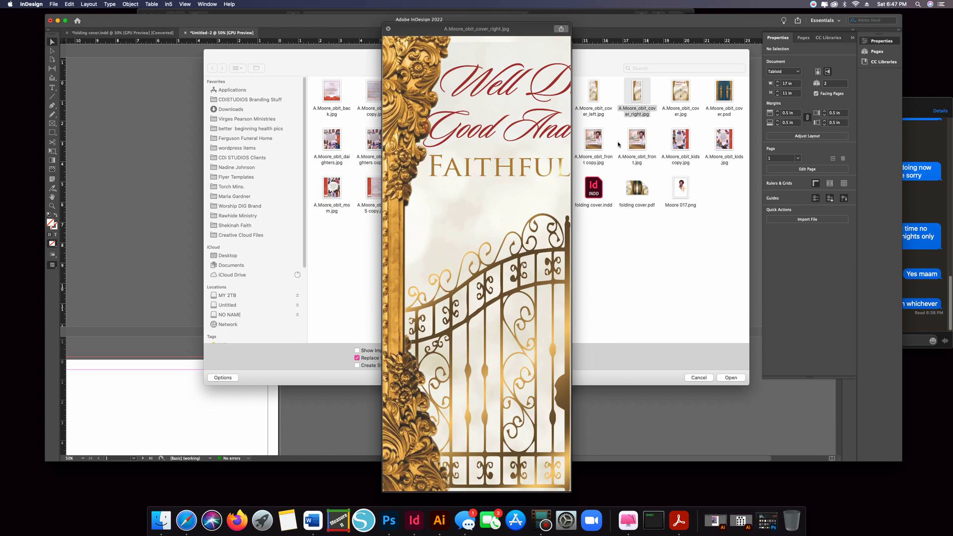
{"action": "key", "text": "space"}
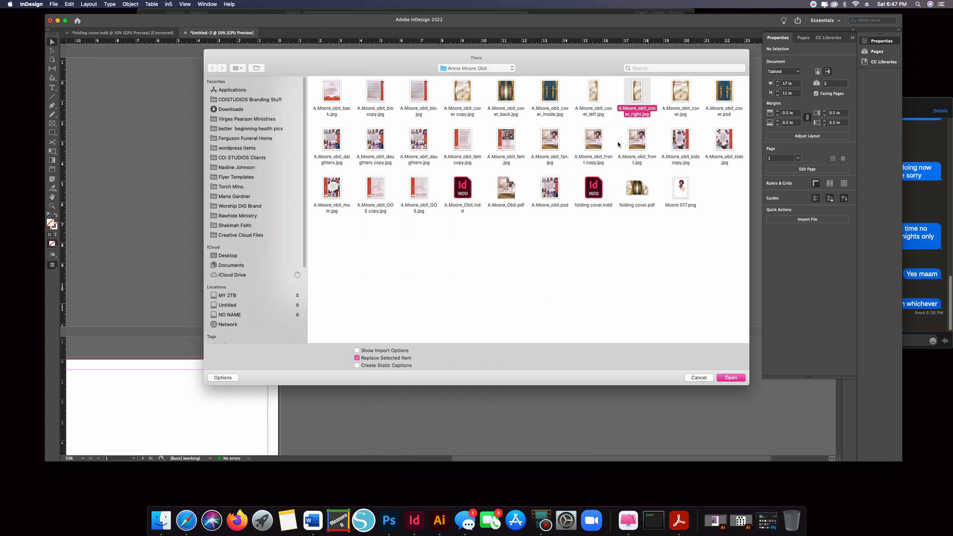
{"action": "left_click", "coordinate": [731, 378]}
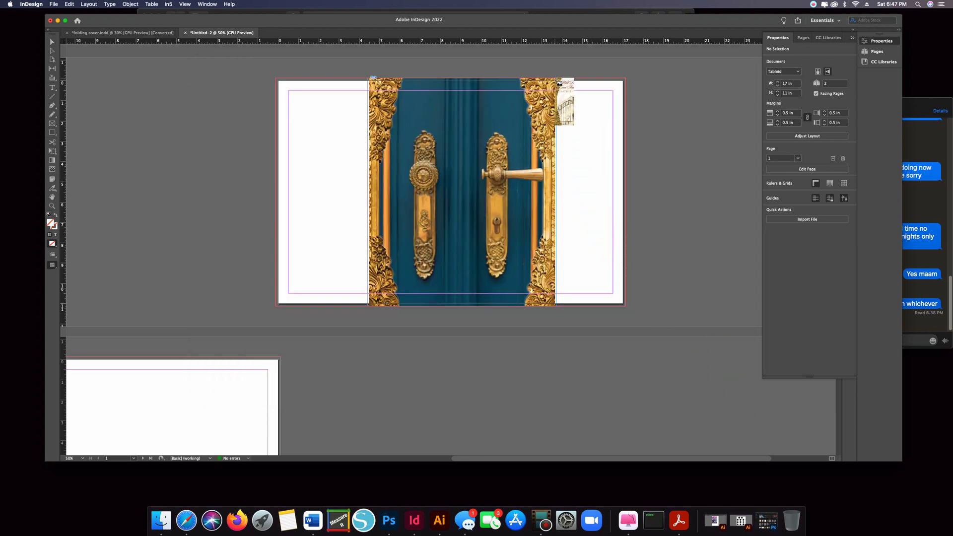
{"action": "left_click_drag", "start_coordinate": [556, 78], "coordinate": [620, 304]}
{"action": "left_click", "coordinate": [308, 231]}
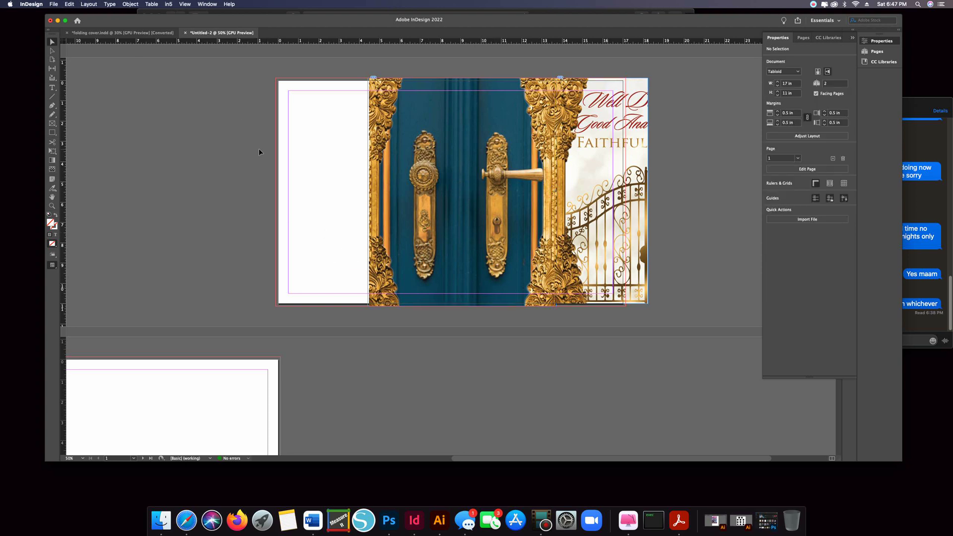
Place the cover left JPG in the empty area left of the doors, from the upper-left bleed corner to the lower bleed
{"action": "left_click", "coordinate": [85, 5]}
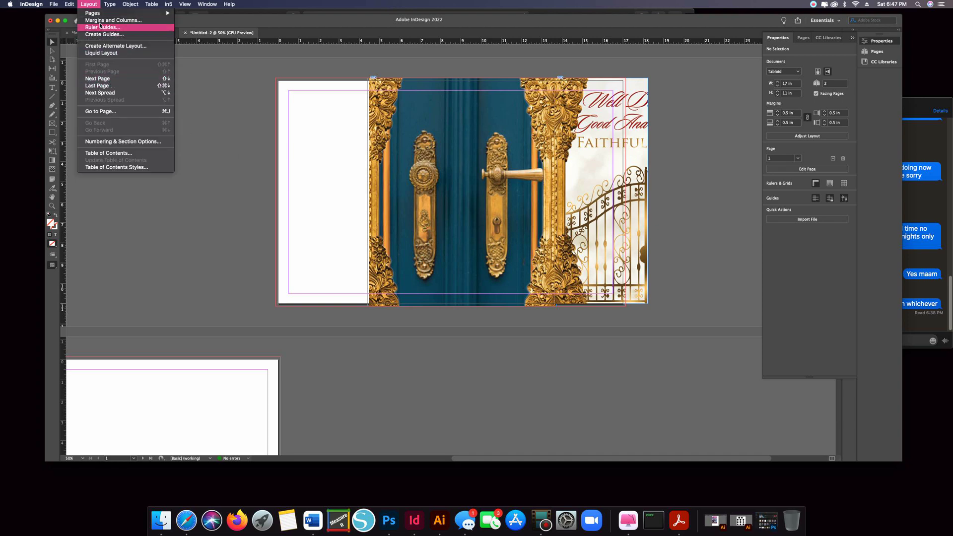
{"action": "mouse_move", "coordinate": [53, 4]}
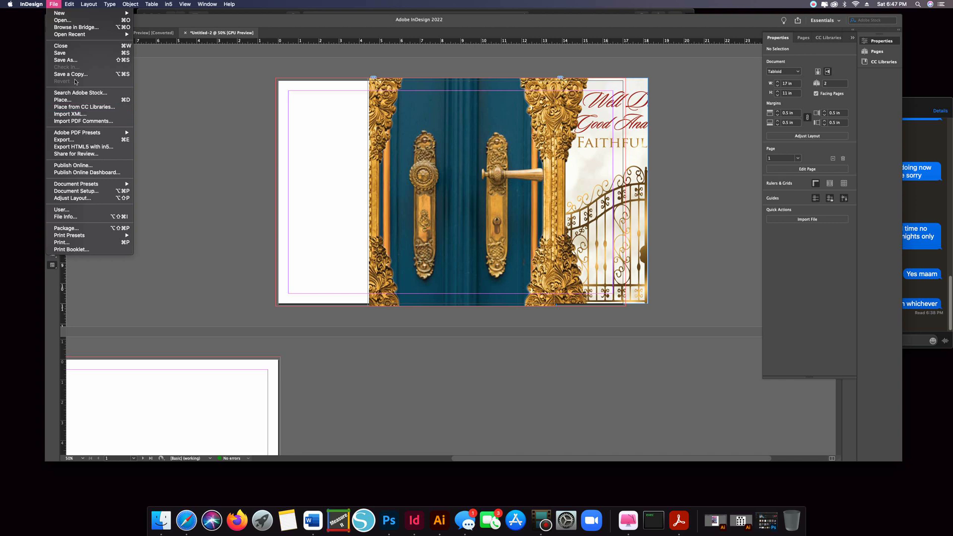
{"action": "left_click", "coordinate": [63, 100]}
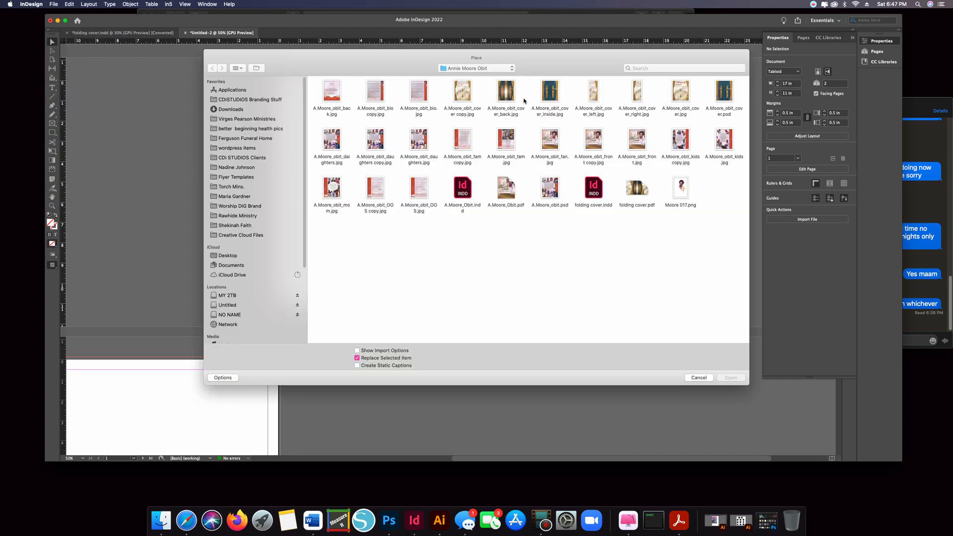
{"action": "left_click", "coordinate": [593, 92]}
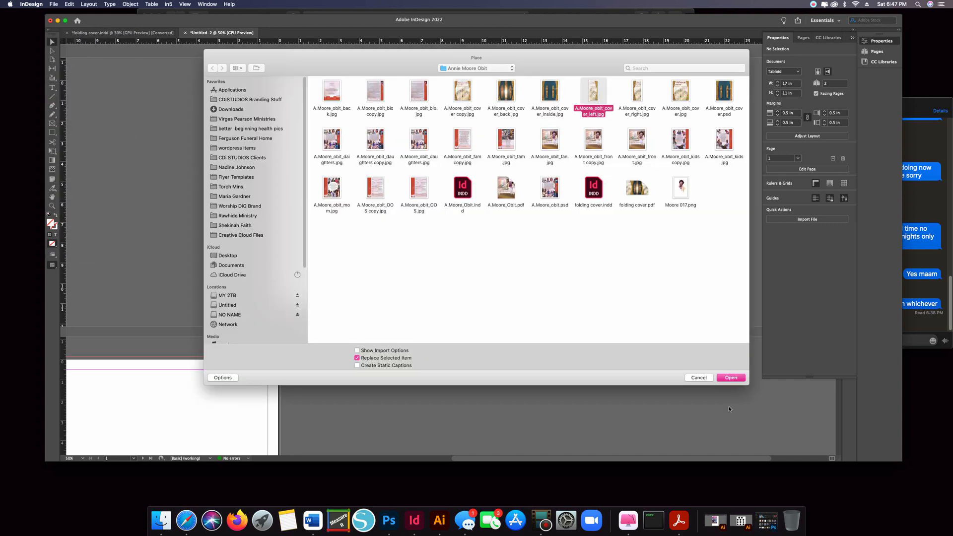
{"action": "left_click", "coordinate": [731, 378]}
{"action": "left_click_drag", "start_coordinate": [277, 79], "coordinate": [371, 308]}
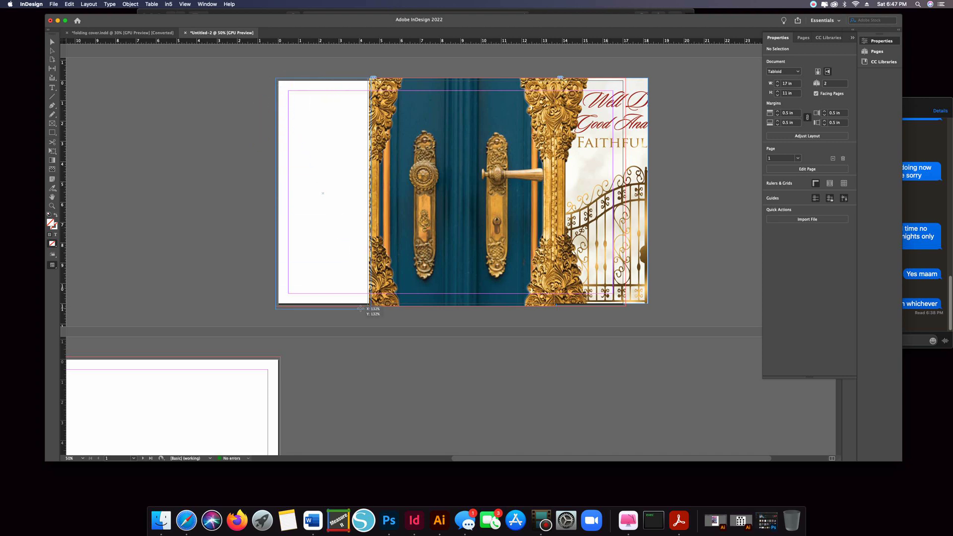
{"action": "left_click", "coordinate": [240, 223]}
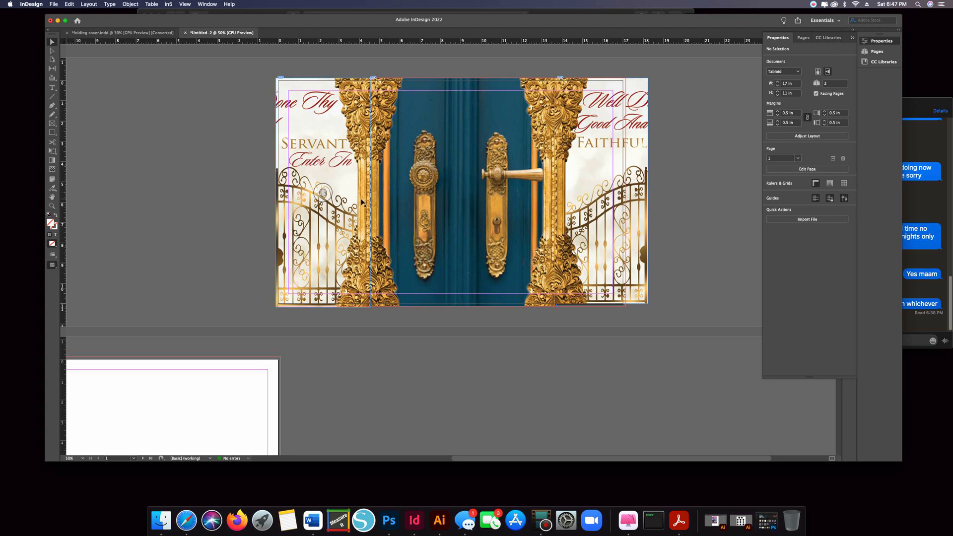
View the blank second page, then compare it with the left and centre door panels on page 2 of folding cover.indd
{"action": "scroll", "coordinate": [236, 359], "scroll_direction": "down", "scroll_amount": 5}
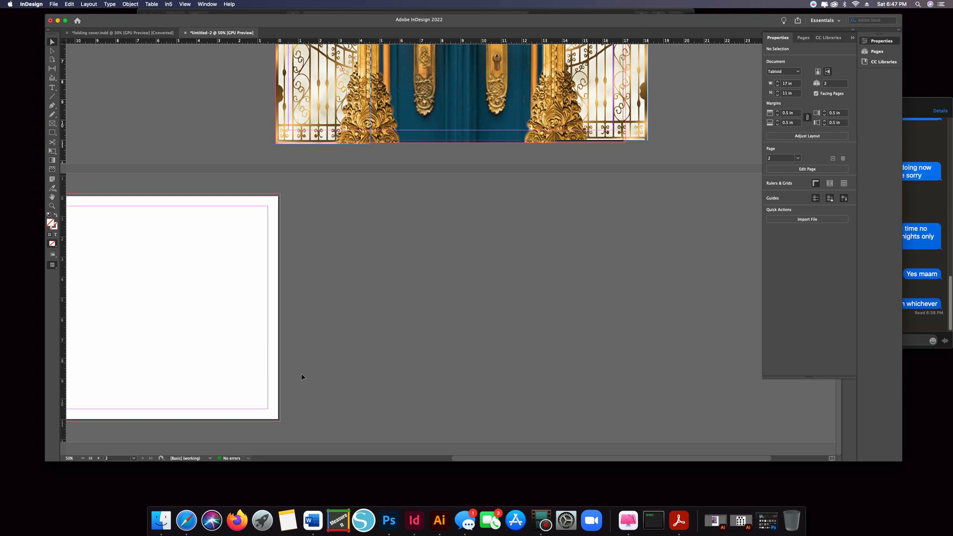
{"action": "left_click_drag", "start_coordinate": [481, 460], "coordinate": [466, 460]}
{"action": "scroll", "coordinate": [288, 286], "scroll_direction": "left", "scroll_amount": 10}
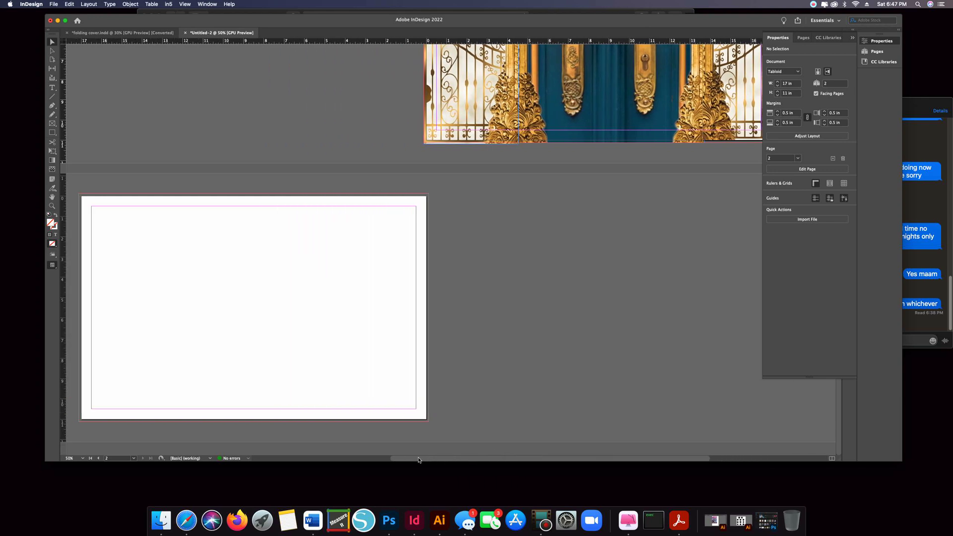
{"action": "left_click", "coordinate": [110, 33]}
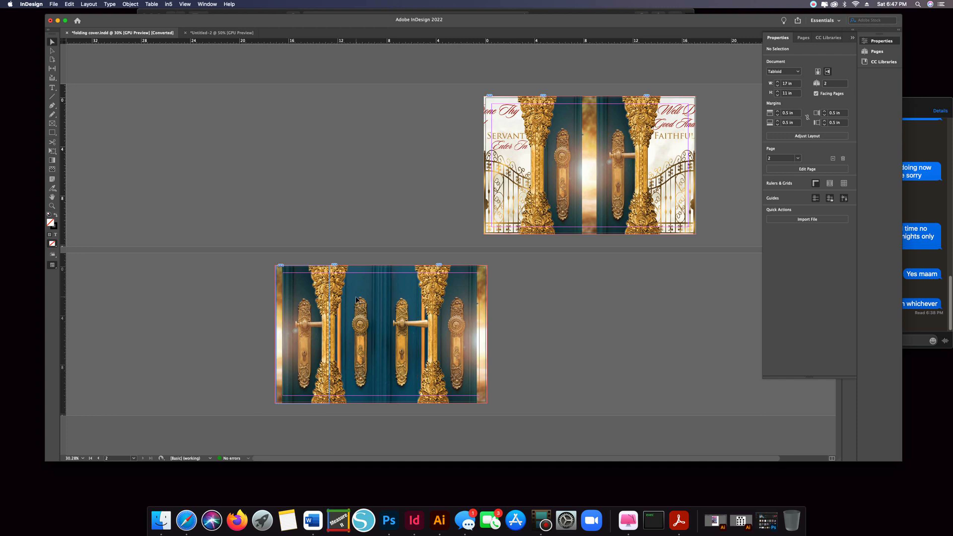
{"action": "left_click", "coordinate": [300, 303]}
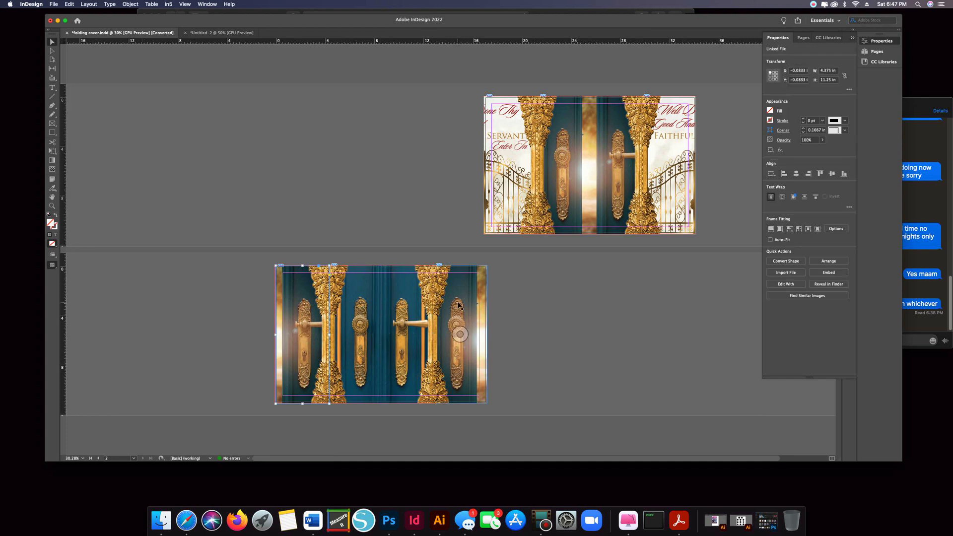
{"action": "left_click", "coordinate": [382, 317]}
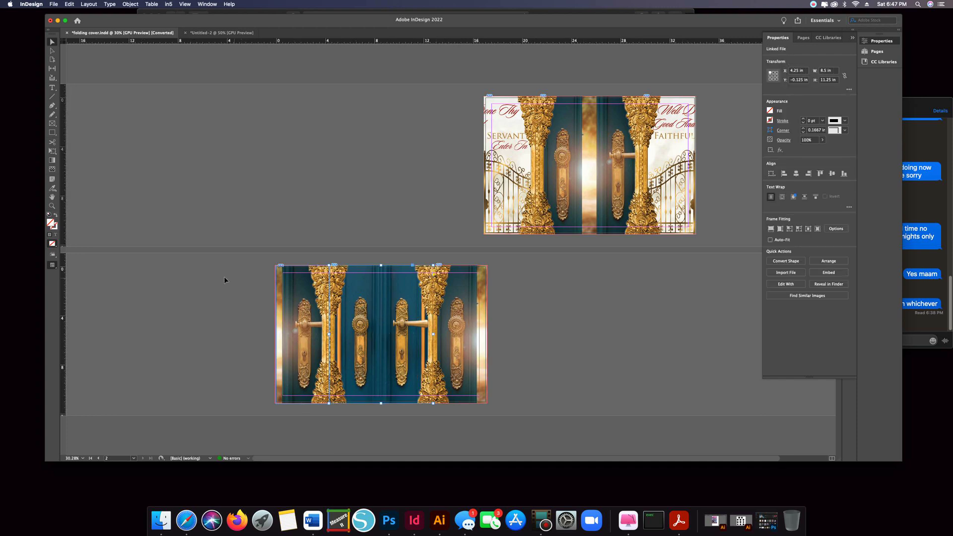
Move the left, centre and right door panels off page 2 one at a time, undoing each move
{"action": "left_click_drag", "start_coordinate": [305, 295], "coordinate": [239, 288]}
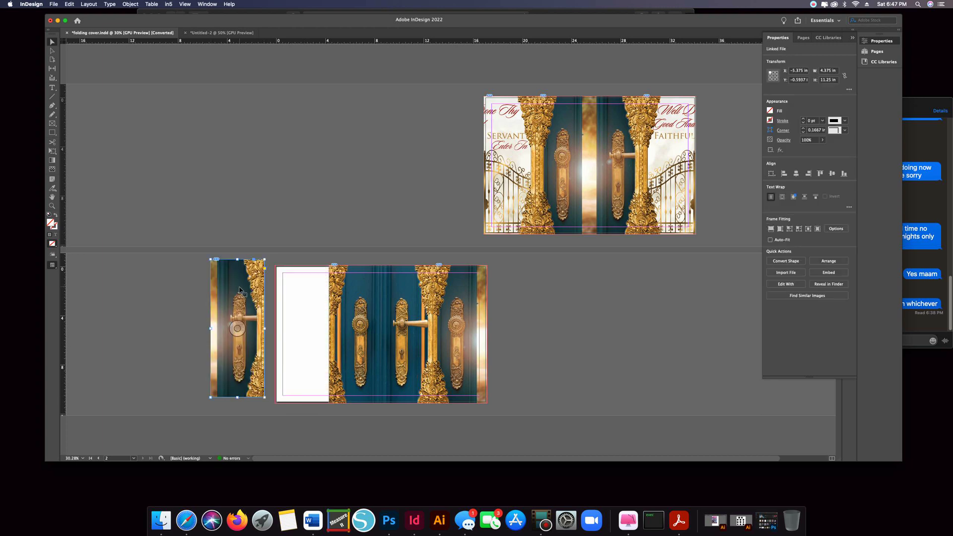
{"action": "key", "text": "super+z"}
{"action": "left_click", "coordinate": [382, 282]}
{"action": "left_click_drag", "start_coordinate": [377, 288], "coordinate": [374, 217]}
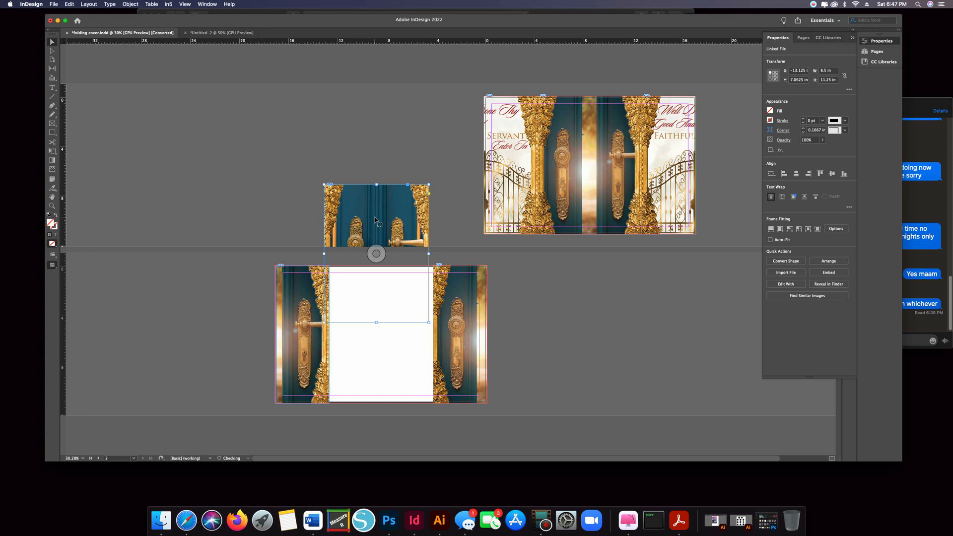
{"action": "key", "text": "super+z"}
{"action": "left_click_drag", "start_coordinate": [474, 293], "coordinate": [518, 297]}
{"action": "key", "text": "super+z"}
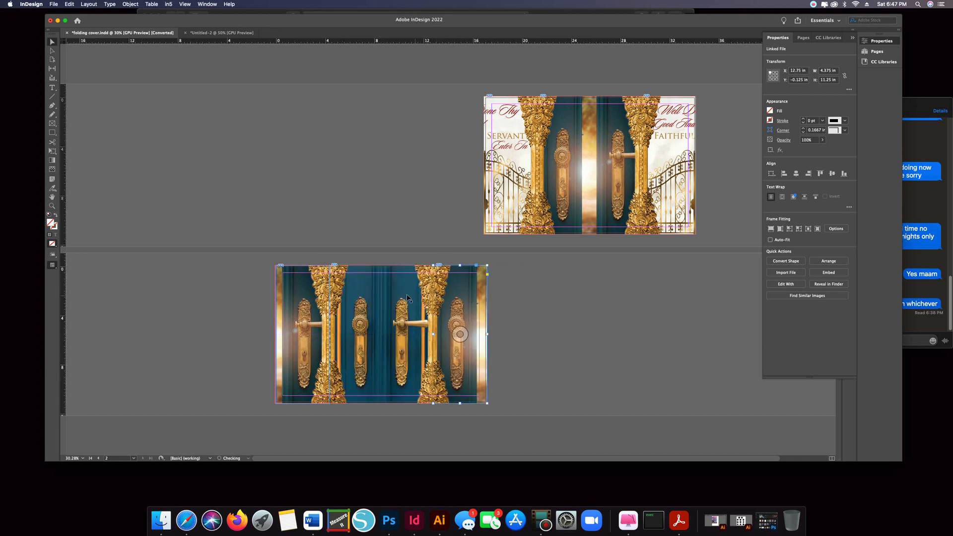
{"action": "left_click", "coordinate": [248, 279]}
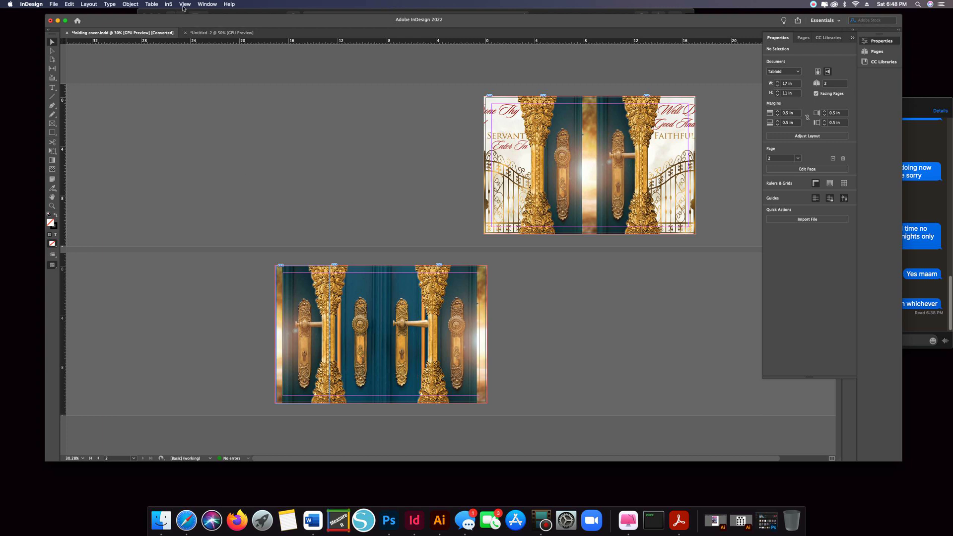
Try to move the outer gate panels on the first page of folding cover.indd and undo the change
{"action": "left_click", "coordinate": [461, 137]}
{"action": "left_click_drag", "start_coordinate": [461, 136], "coordinate": [509, 133]}
{"action": "left_click_drag", "start_coordinate": [660, 153], "coordinate": [698, 153]}
{"action": "key", "text": "super+z"}
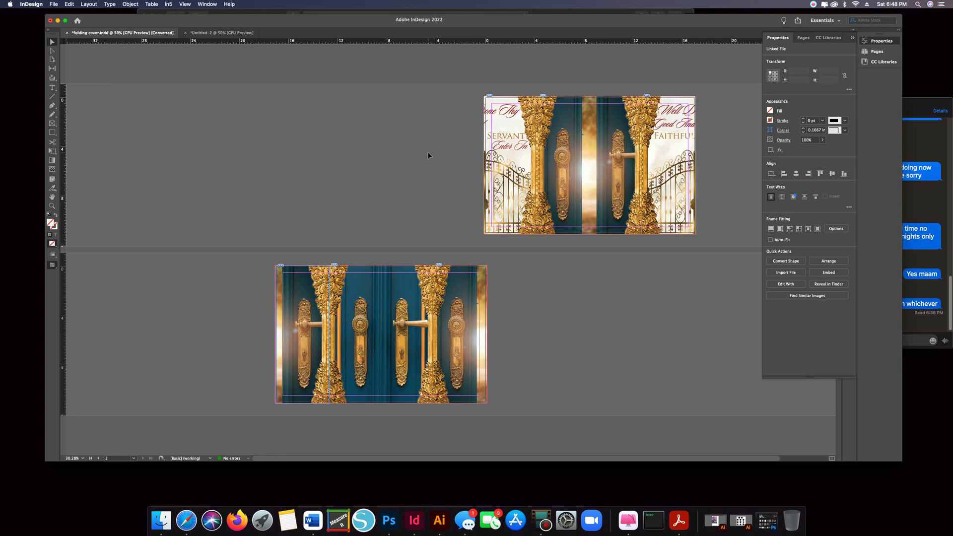
Examine the first page's left gate panel and its bleed edge at 75% zoom
{"action": "left_click", "coordinate": [428, 155]}
{"action": "key", "text": "super+5"}
{"action": "key", "text": "super+equal"}
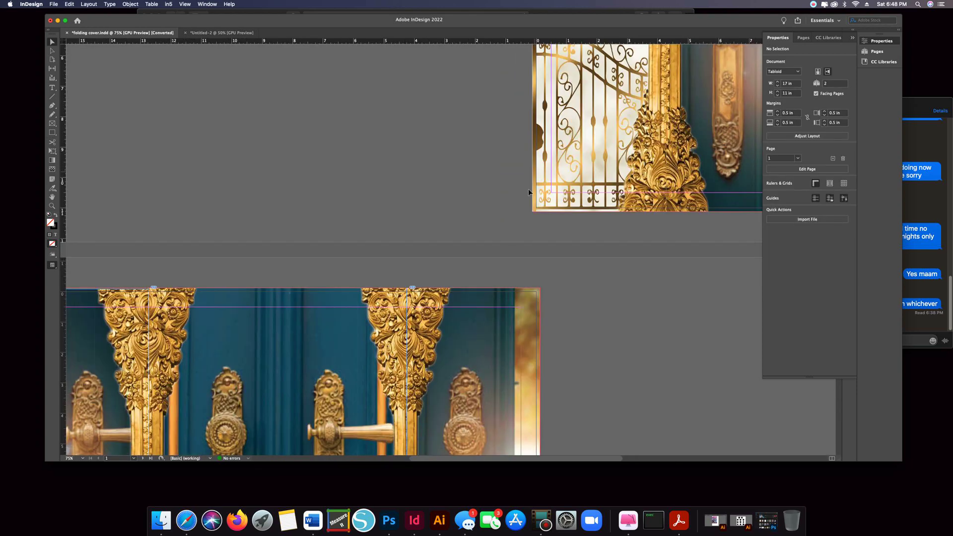
{"action": "scroll", "coordinate": [530, 183], "scroll_direction": "up", "scroll_amount": 6}
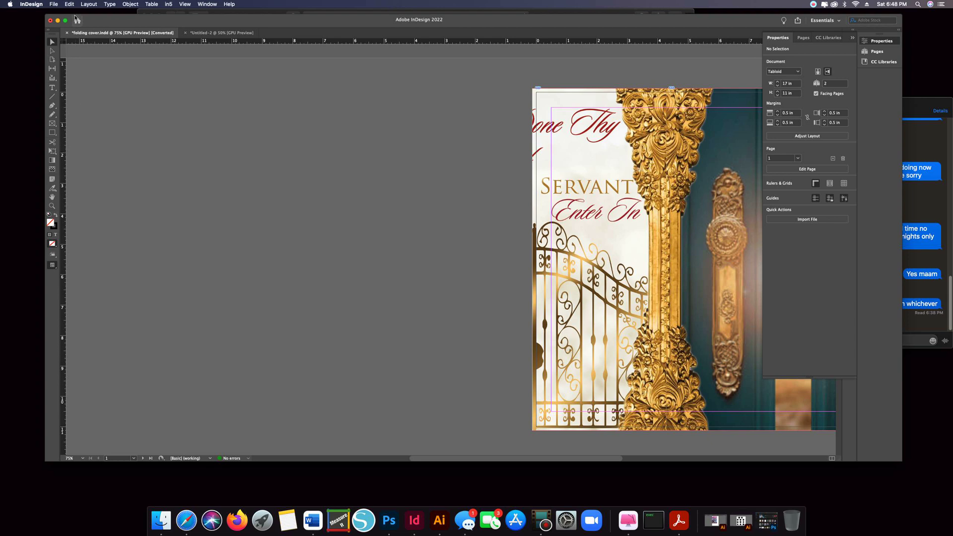
Return to Untitled-2, keep it open, and call up PDF export with the High Quality Print preset
{"action": "left_click", "coordinate": [196, 33]}
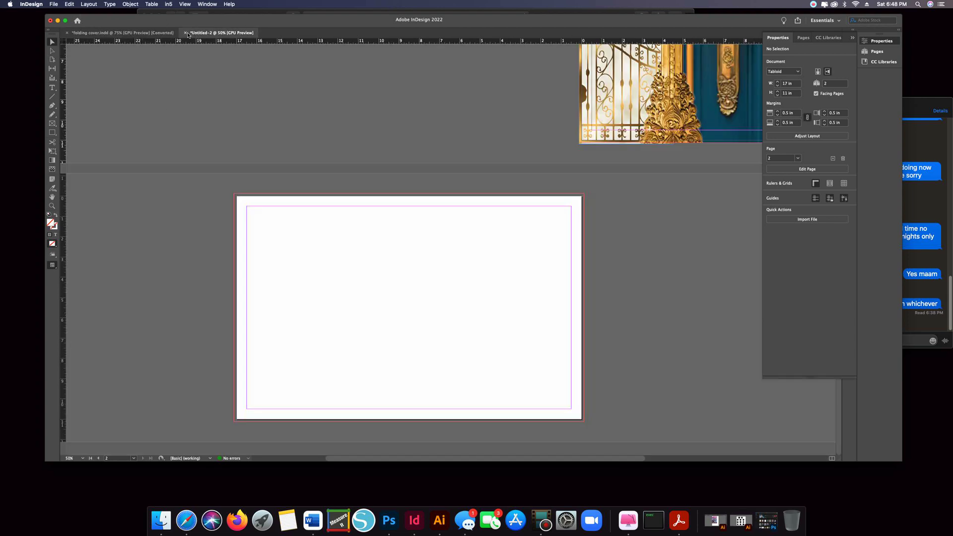
{"action": "left_click", "coordinate": [187, 33]}
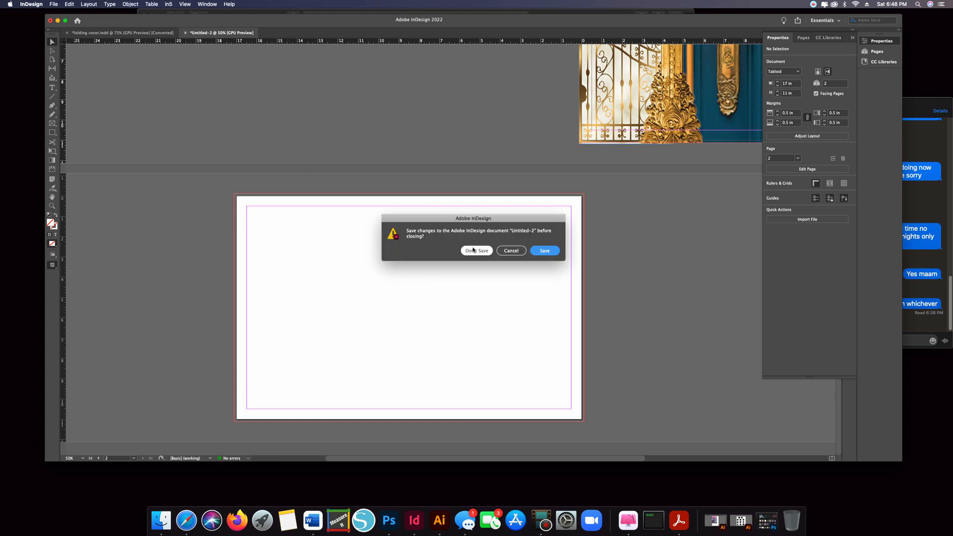
{"action": "left_click", "coordinate": [511, 251]}
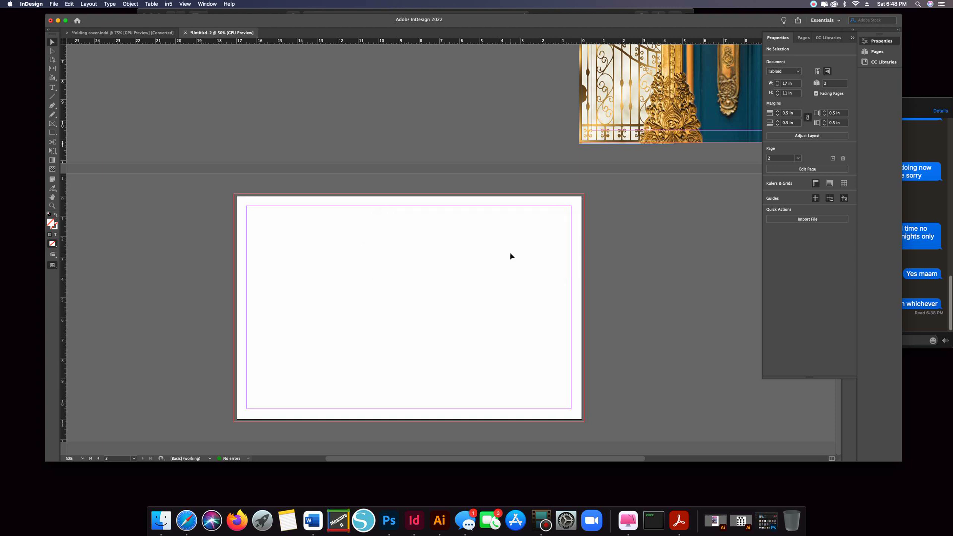
{"action": "left_click", "coordinate": [55, 4]}
{"action": "mouse_move", "coordinate": [81, 135]}
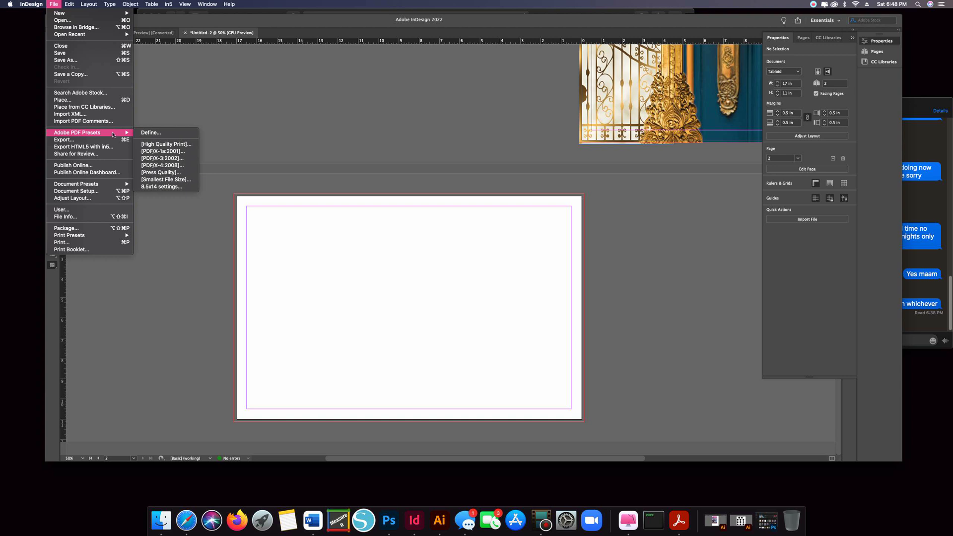
{"action": "left_click", "coordinate": [158, 145]}
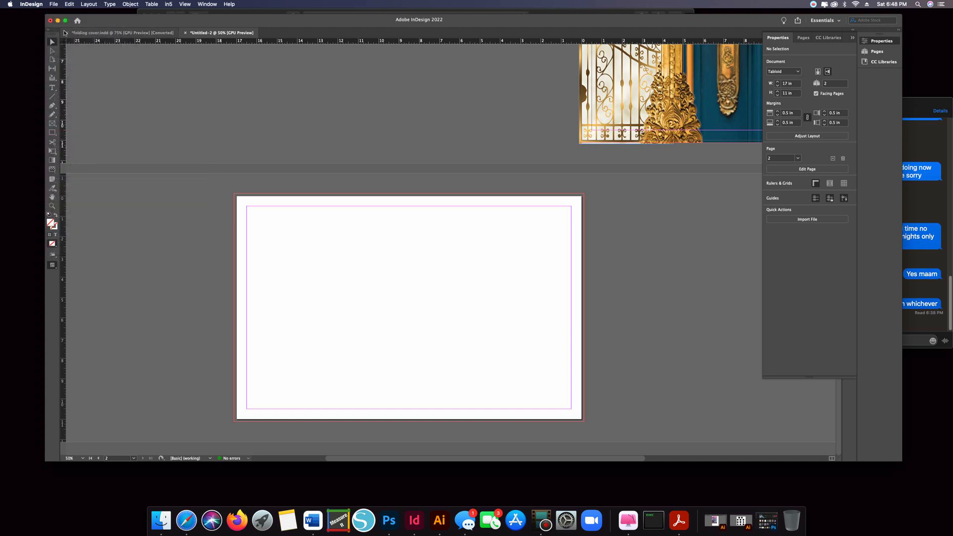